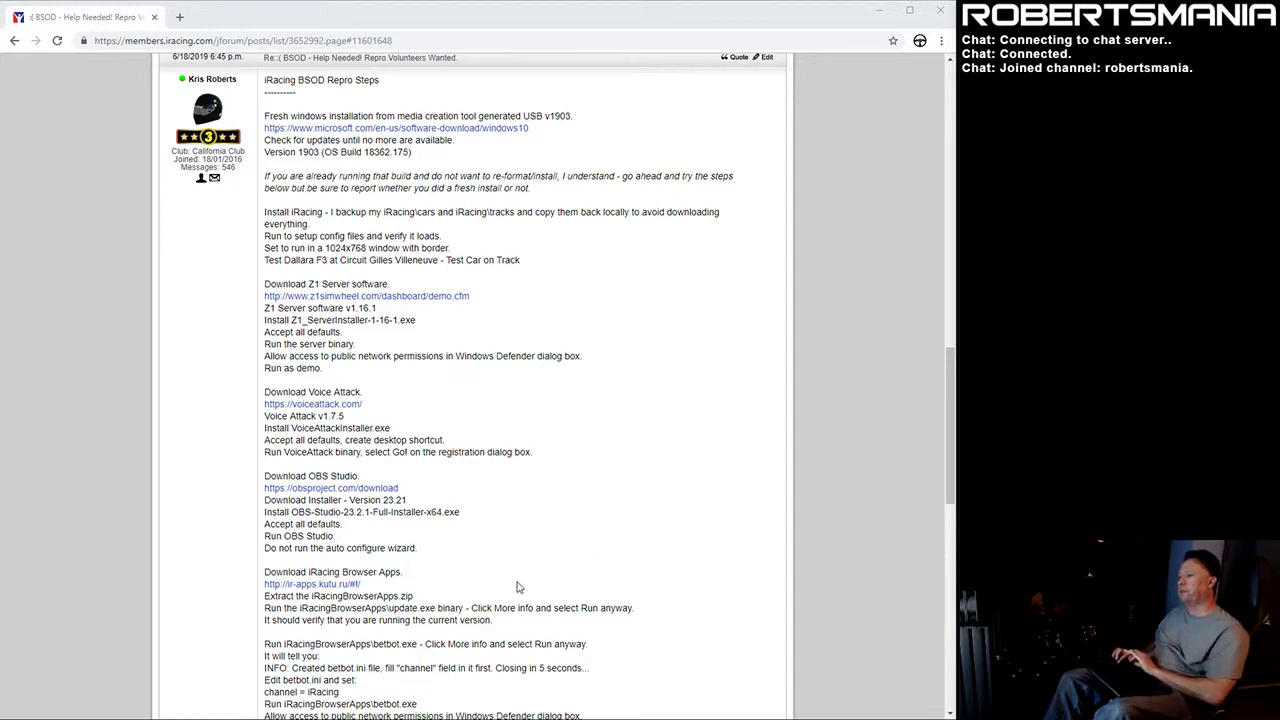
Download iRacingBrowserApps.zip from the iRacing Browser Apps link in the forum's repro steps, save it, and open its download folder
{"action": "scroll", "coordinate": [502, 597], "scroll_direction": "up", "scroll_amount": 1}
{"action": "scroll", "coordinate": [502, 597], "scroll_direction": "down", "scroll_amount": 2}
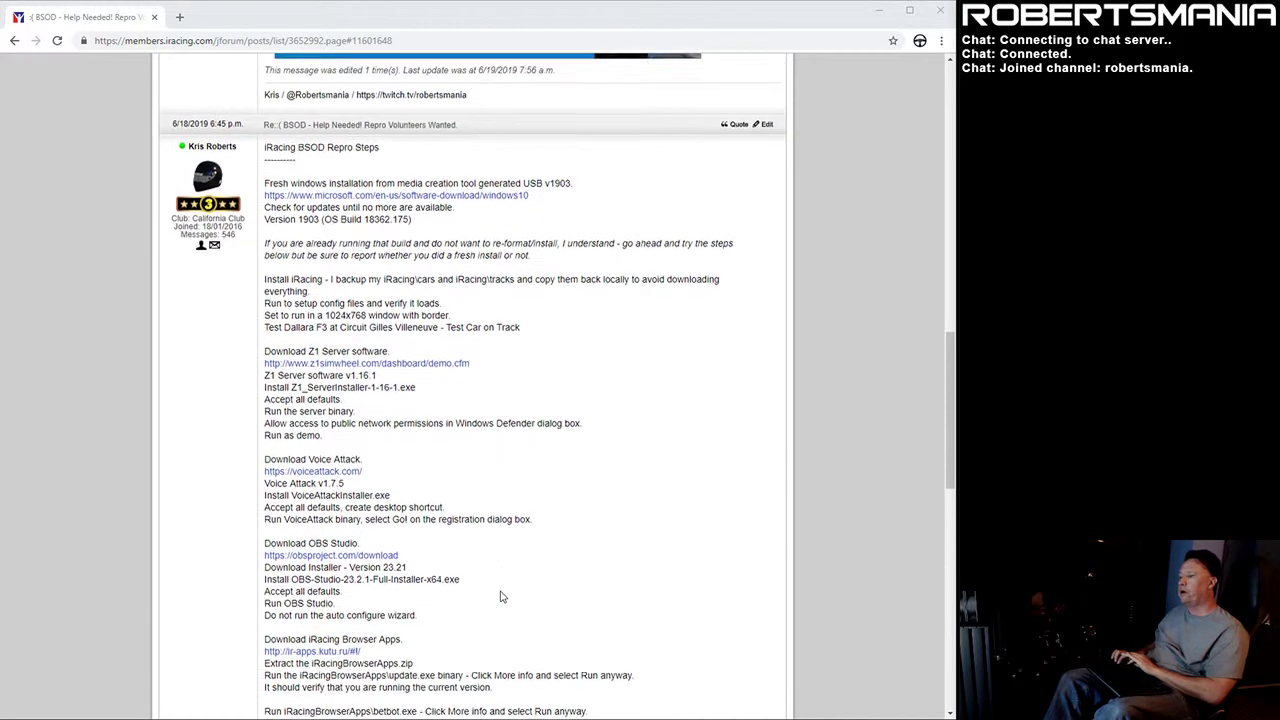
{"action": "scroll", "coordinate": [502, 597], "scroll_direction": "down", "scroll_amount": 1}
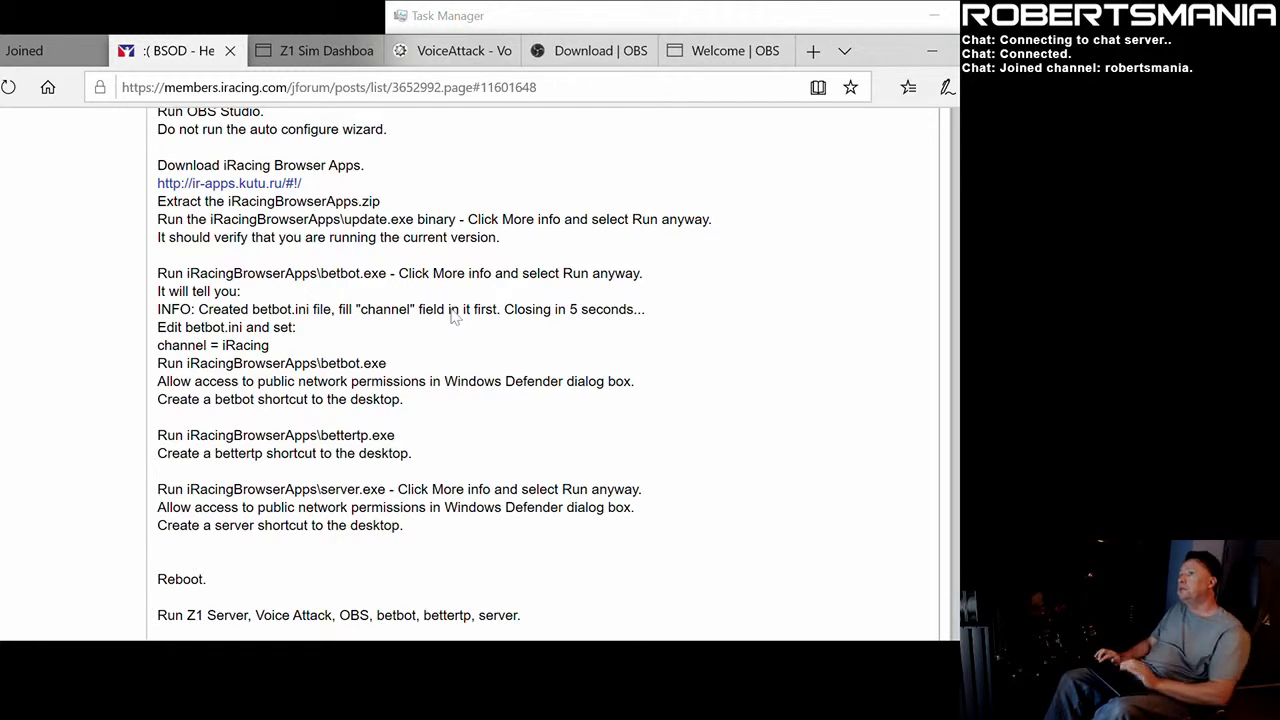
{"action": "left_click", "coordinate": [256, 190]}
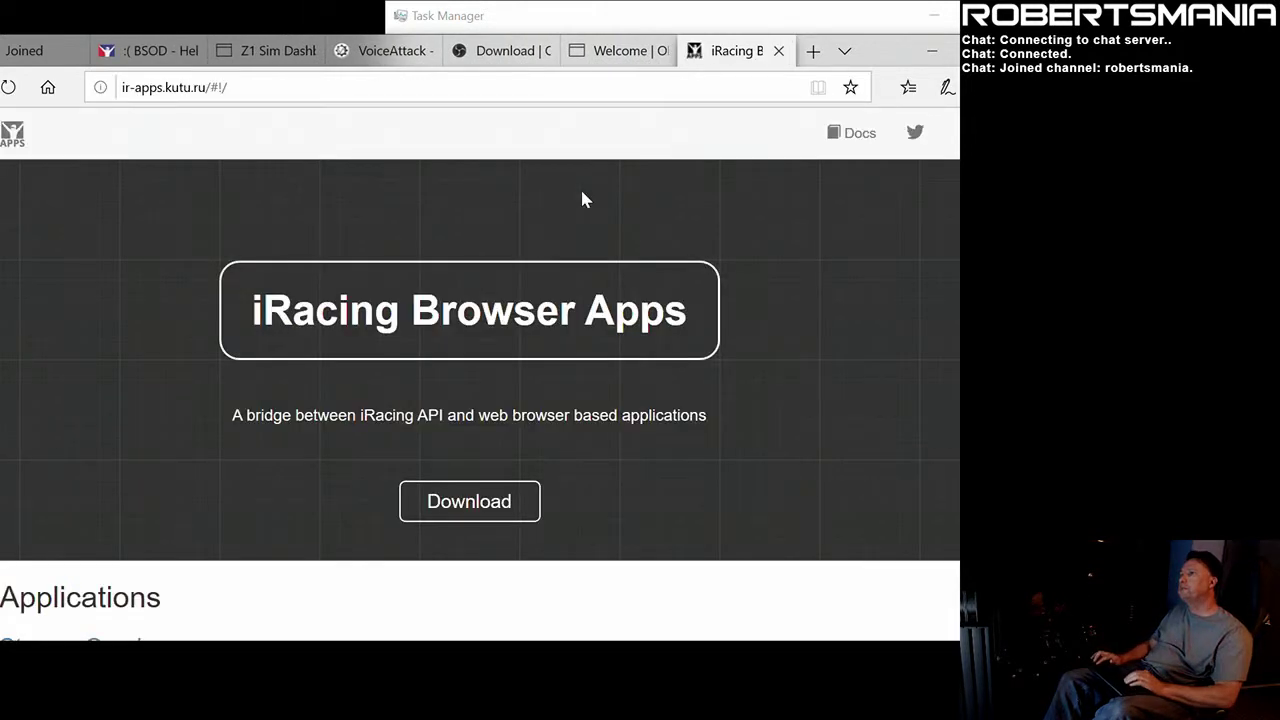
{"action": "left_click", "coordinate": [517, 498]}
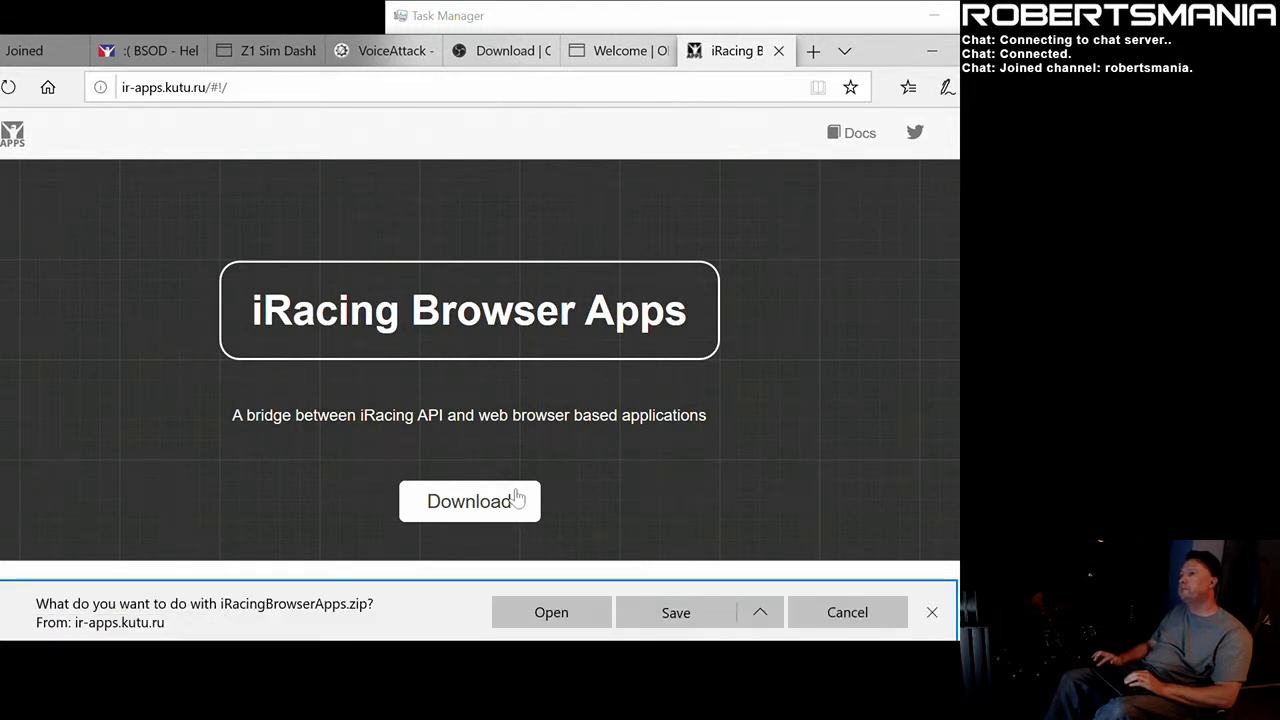
{"action": "left_click", "coordinate": [651, 612]}
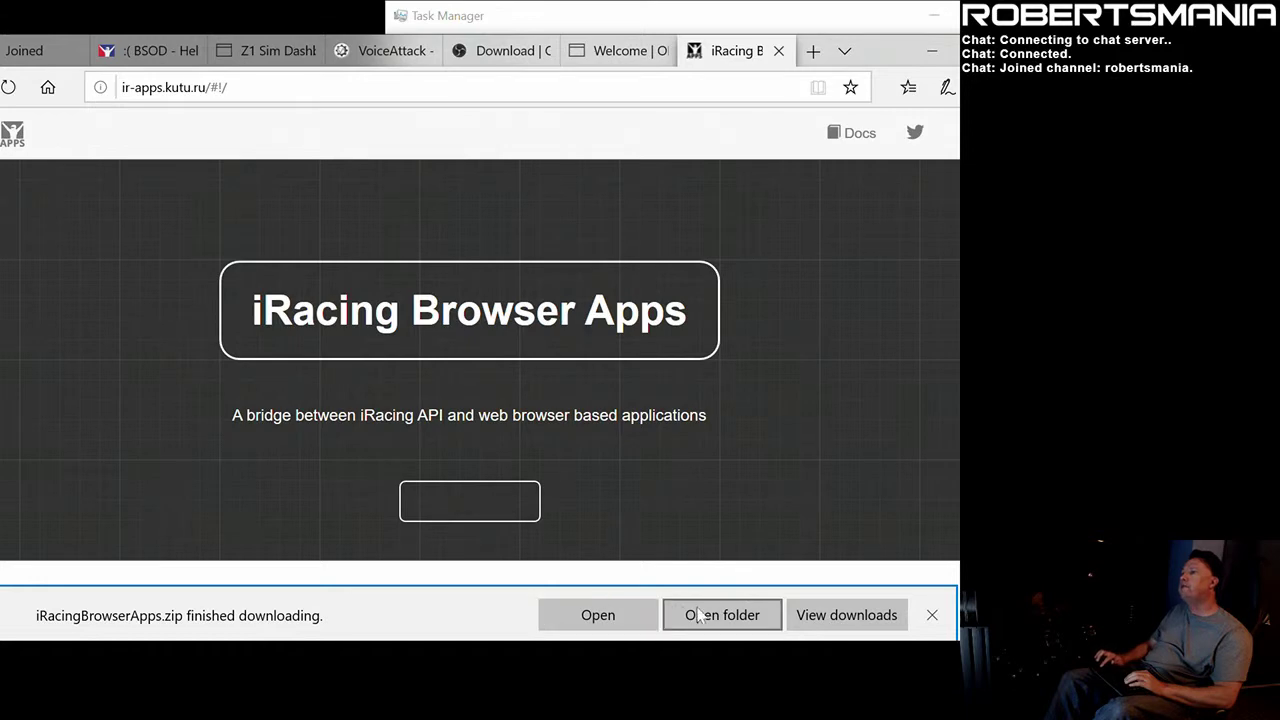
{"action": "left_click", "coordinate": [700, 615]}
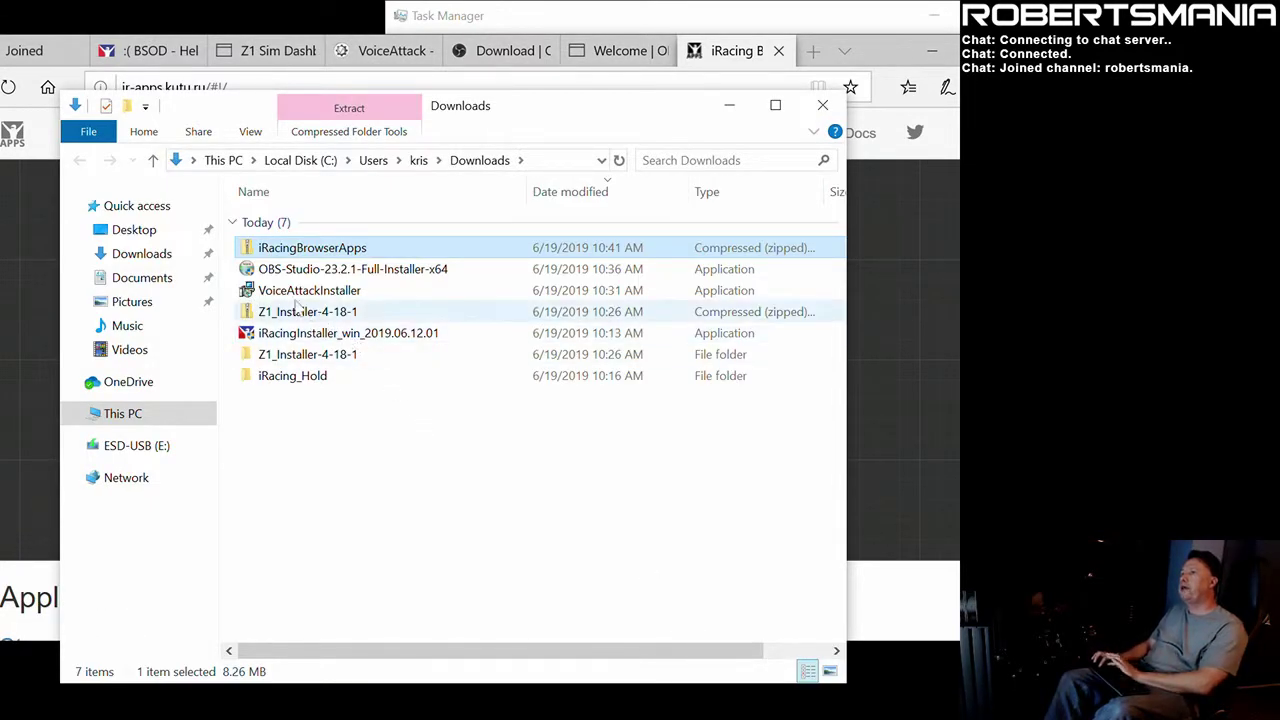
Extract the iRacingBrowserApps zip to an iRacingBrowserApps folder in Downloads, with showing the extracted files when complete turned off
{"action": "left_click_drag", "start_coordinate": [272, 252], "coordinate": [372, 430]}
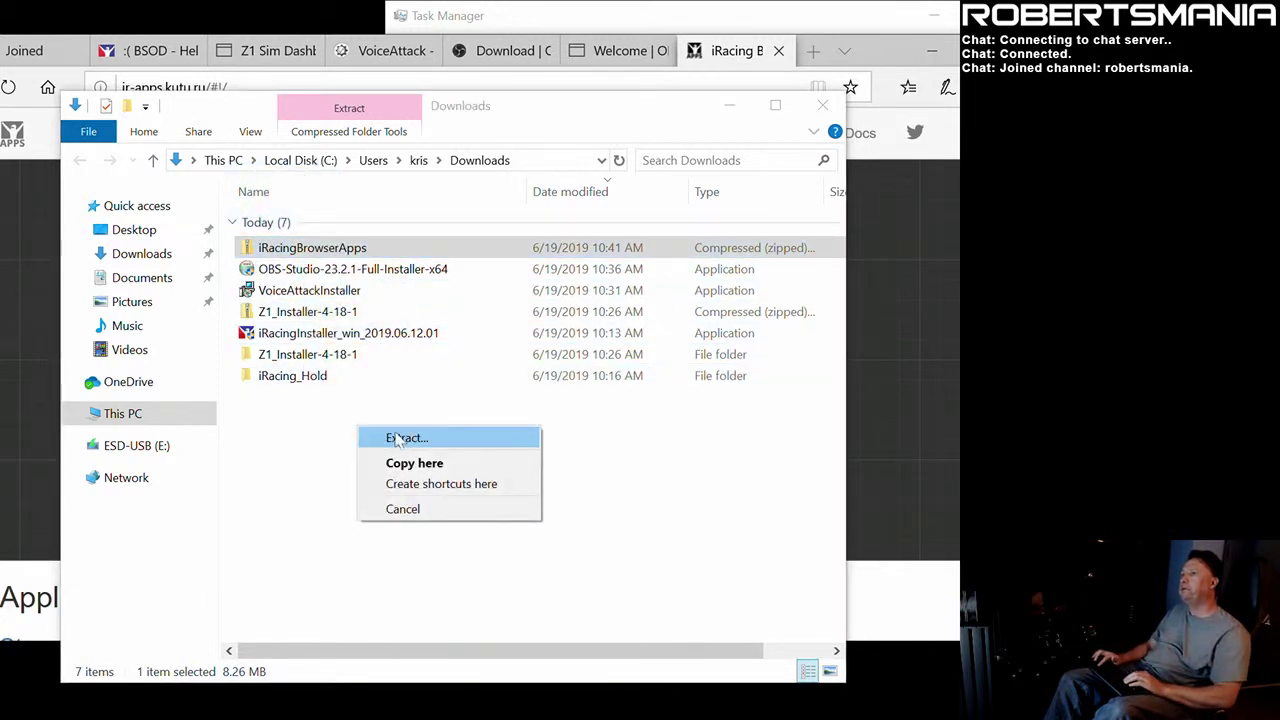
{"action": "left_click", "coordinate": [398, 440]}
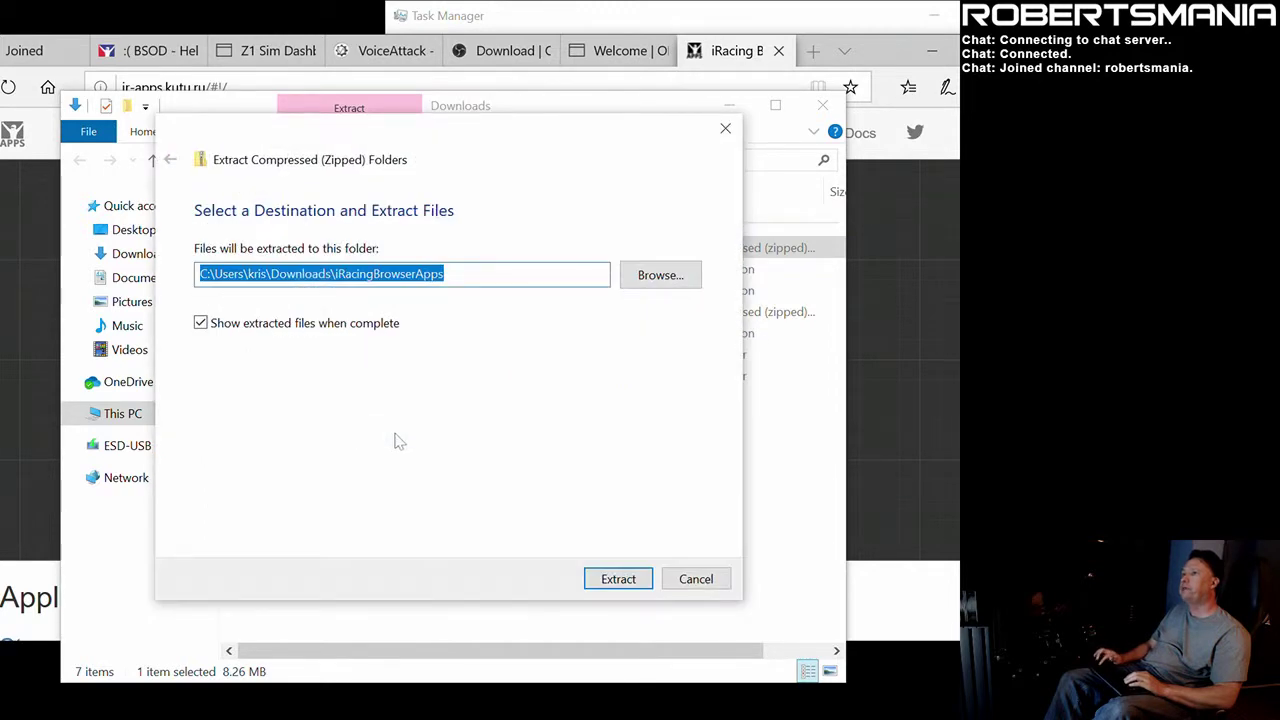
{"action": "left_click", "coordinate": [201, 323]}
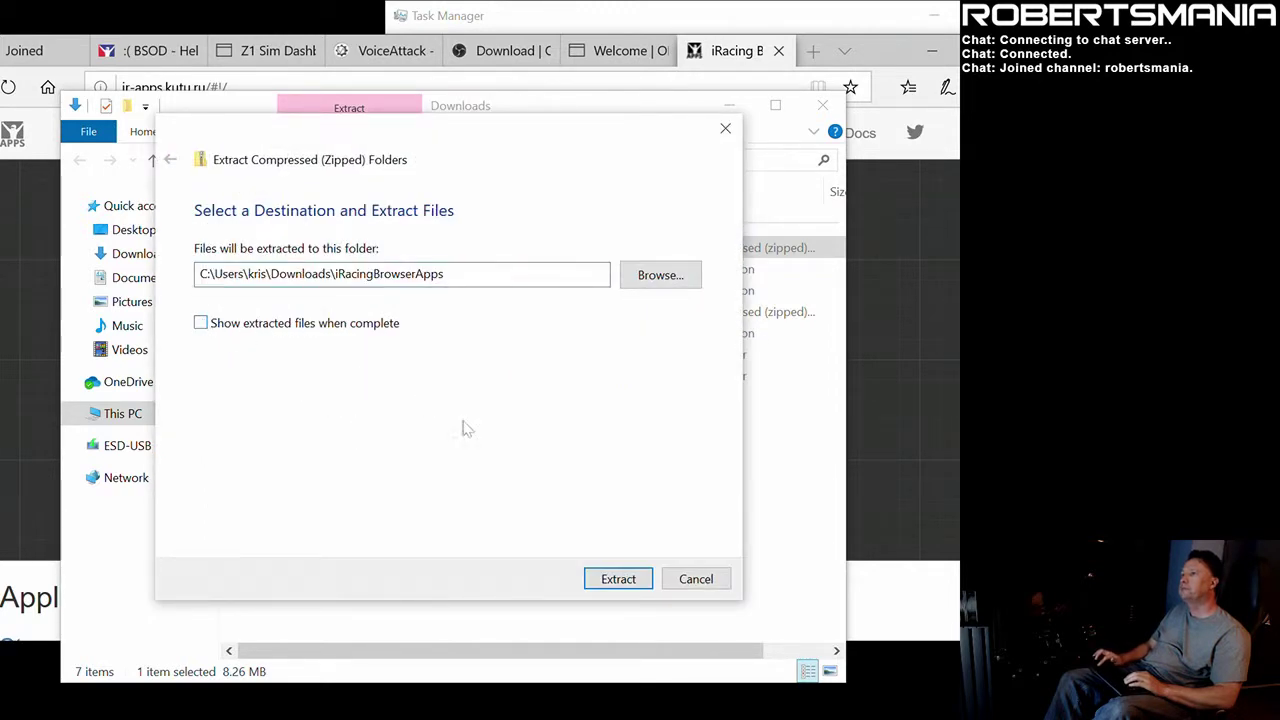
{"action": "left_click", "coordinate": [607, 580]}
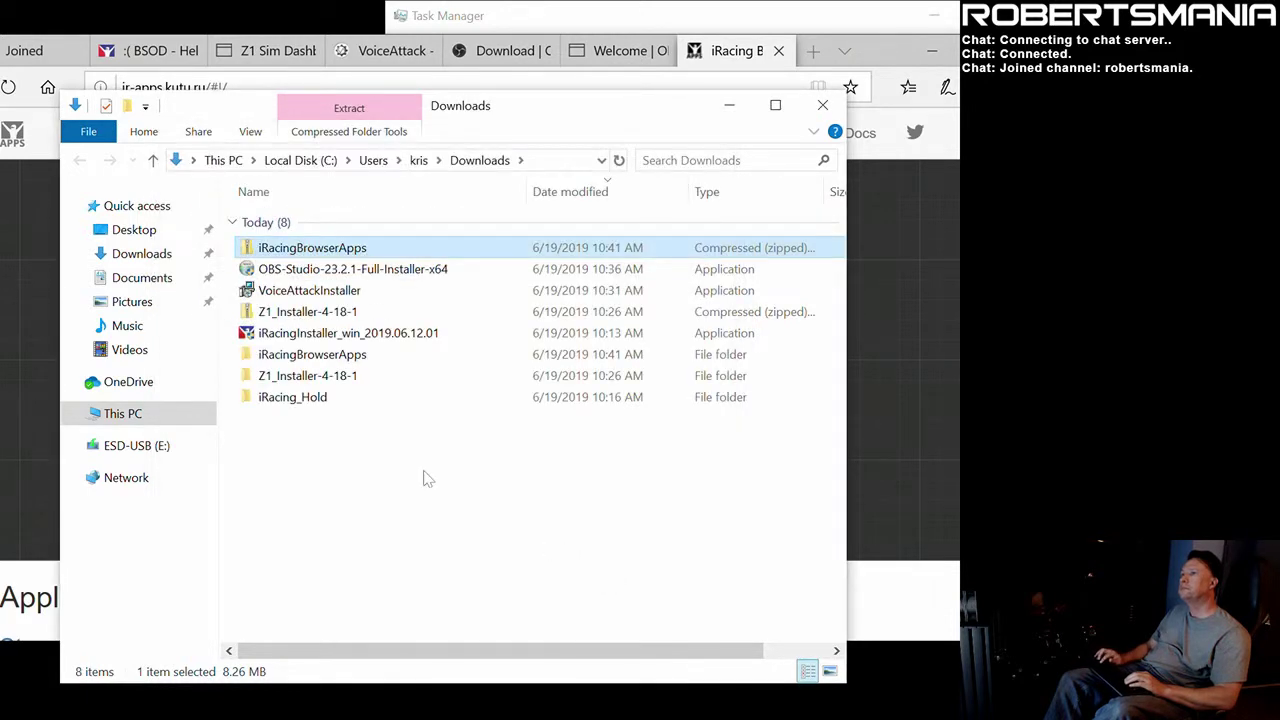
Run the update application from the extracted iRacingBrowserApps folder, allowing it past SmartScreen, and run it a second time
{"action": "double_click", "coordinate": [320, 358]}
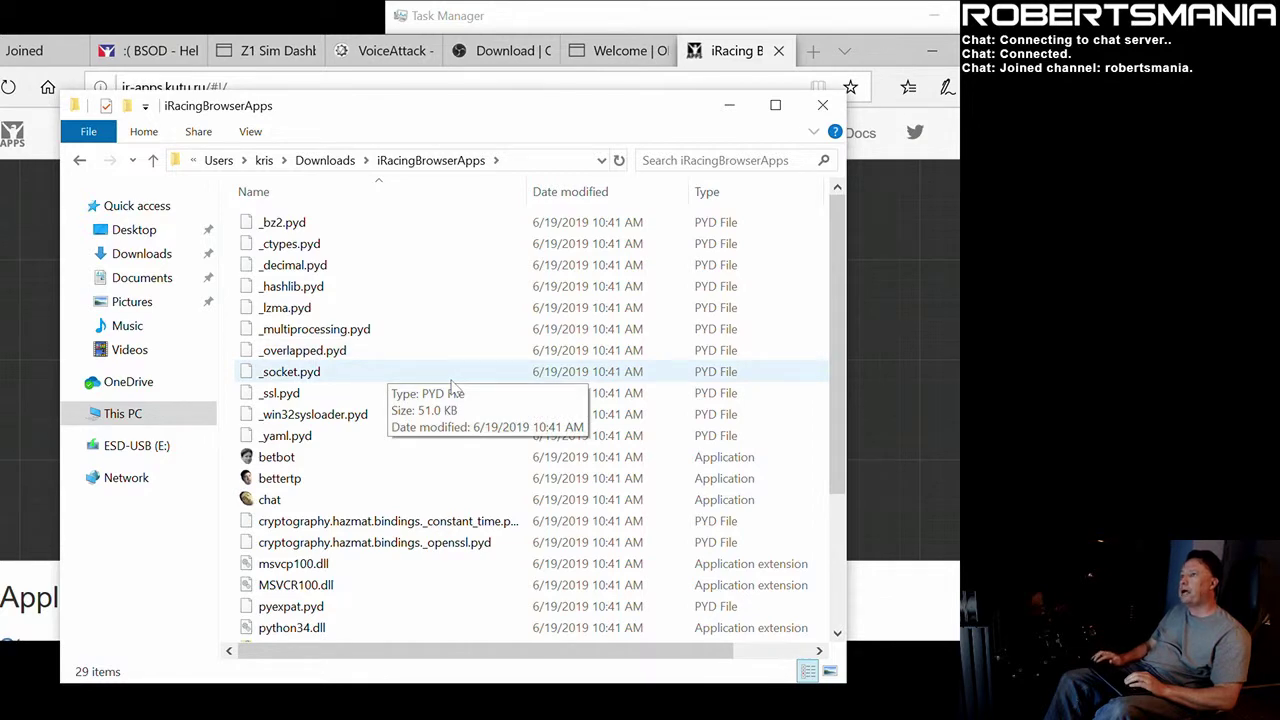
{"action": "scroll", "coordinate": [452, 385], "scroll_direction": "down", "scroll_amount": 3}
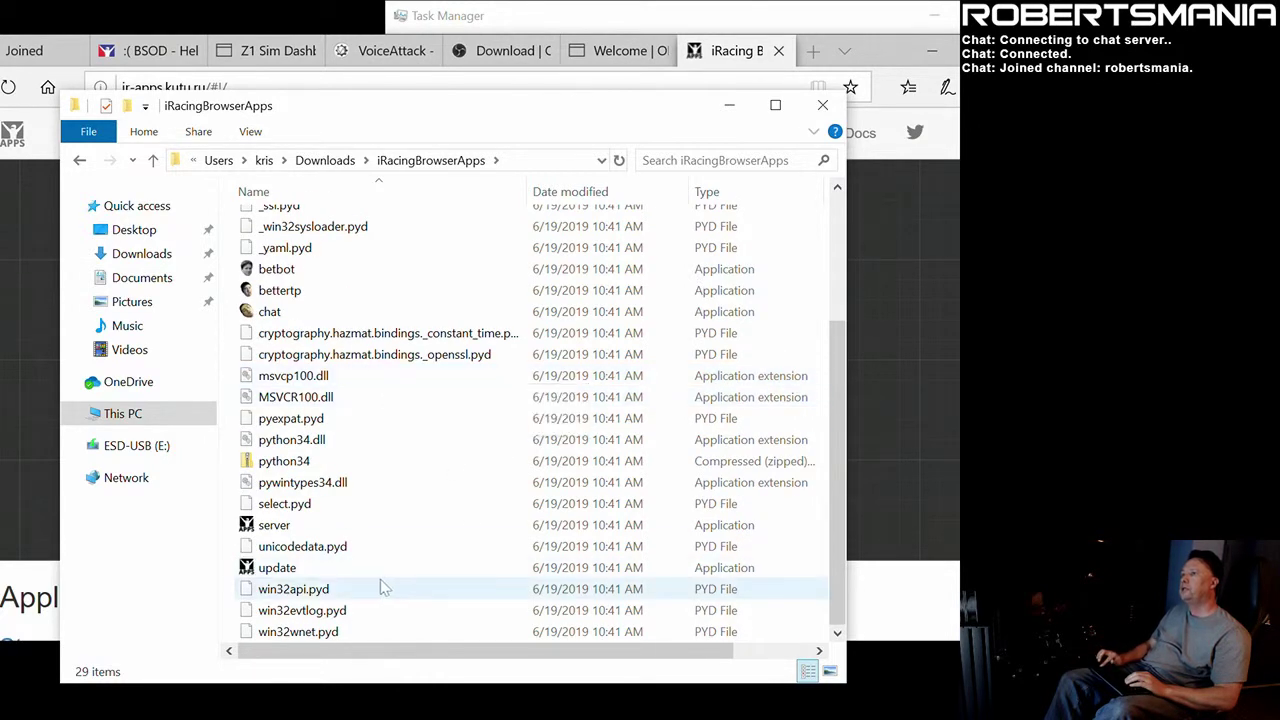
{"action": "double_click", "coordinate": [290, 569]}
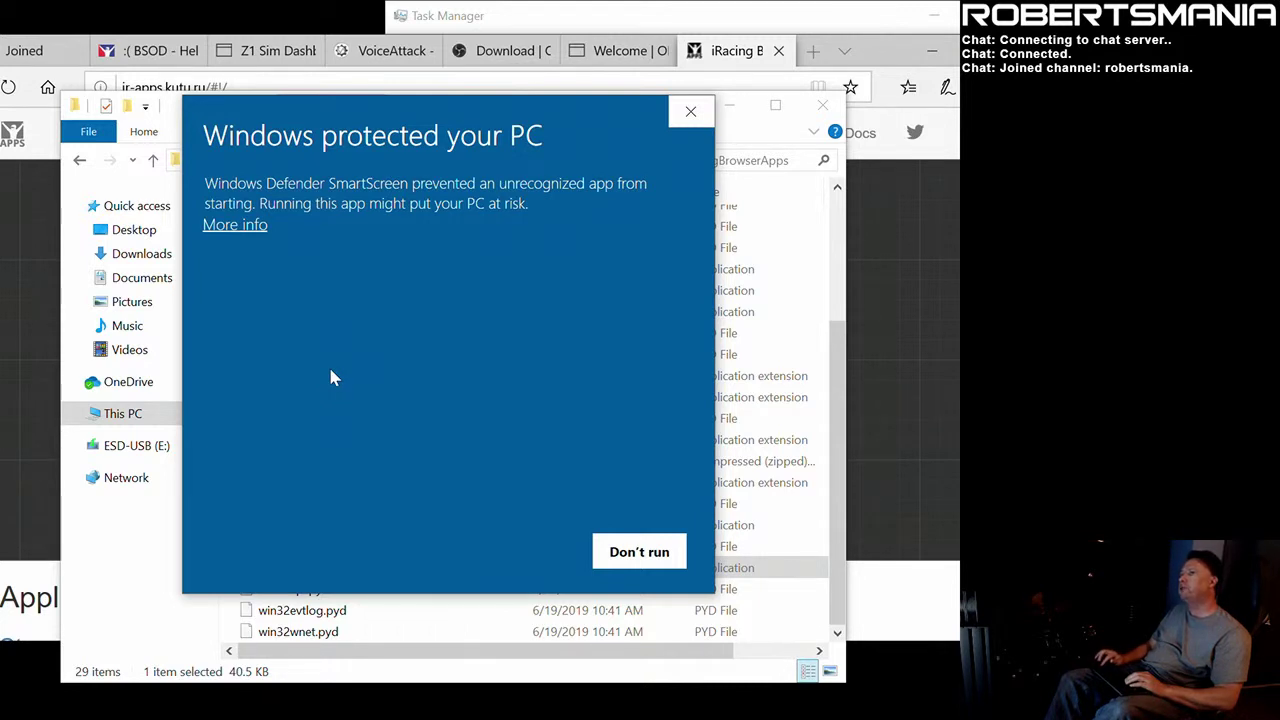
{"action": "left_click", "coordinate": [236, 226]}
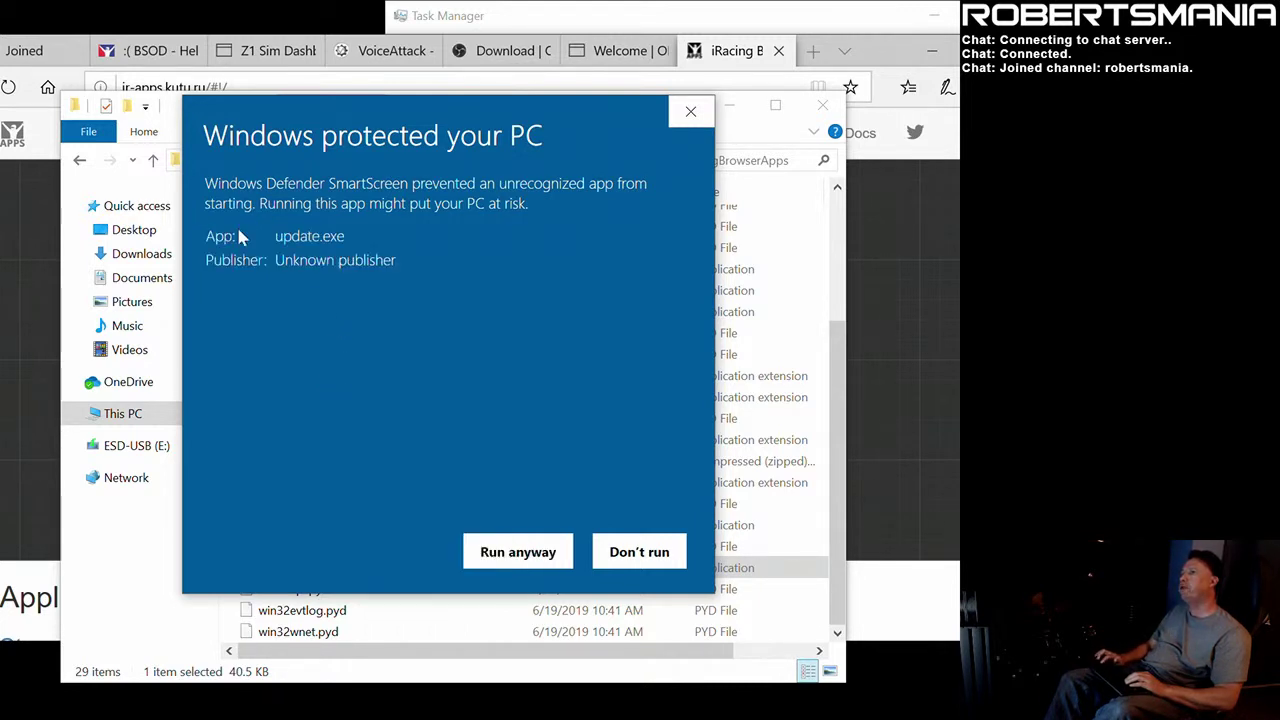
{"action": "left_click", "coordinate": [490, 550]}
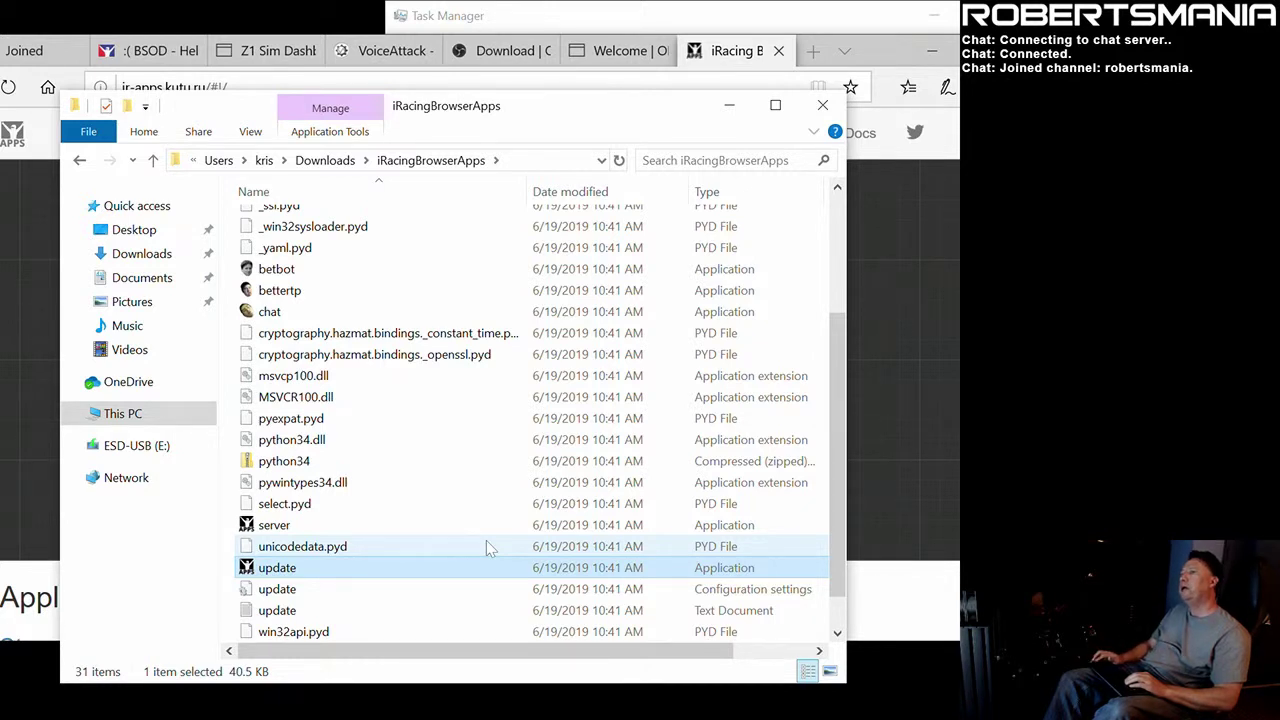
{"action": "double_click", "coordinate": [424, 572]}
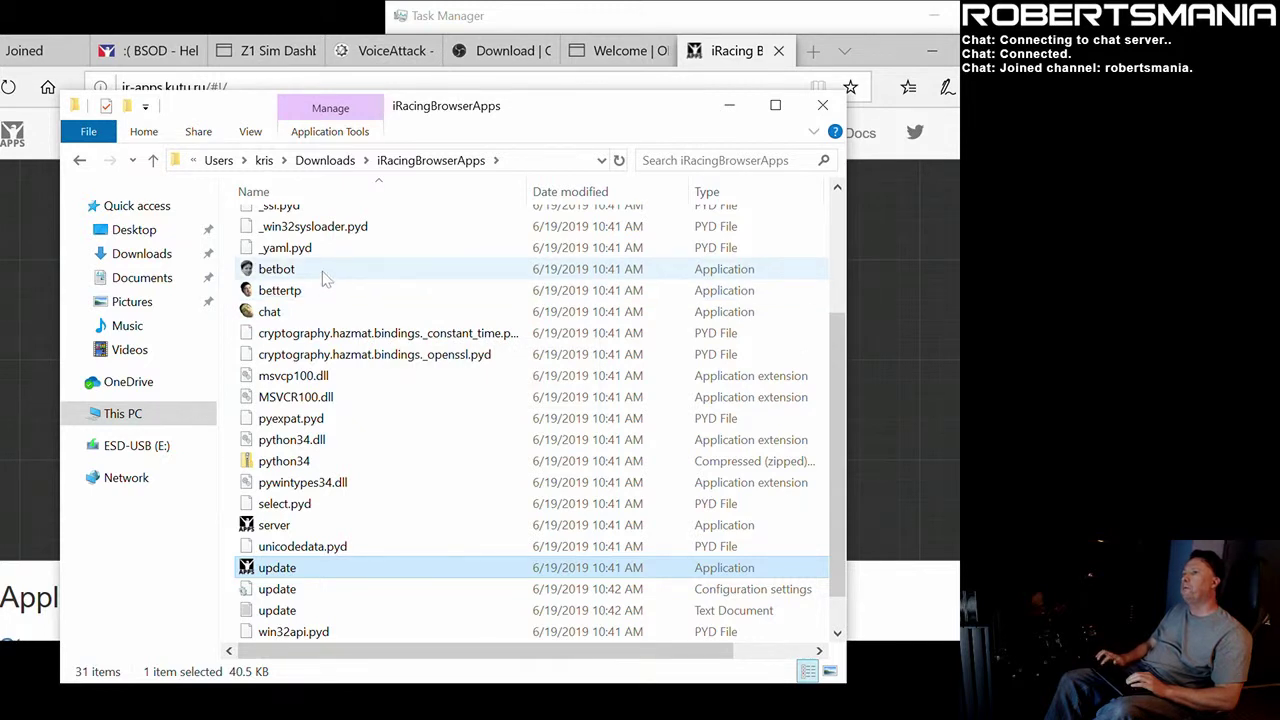
Run the betbot application and allow it past SmartScreen so that it generates its configuration file
{"action": "left_click", "coordinate": [322, 272]}
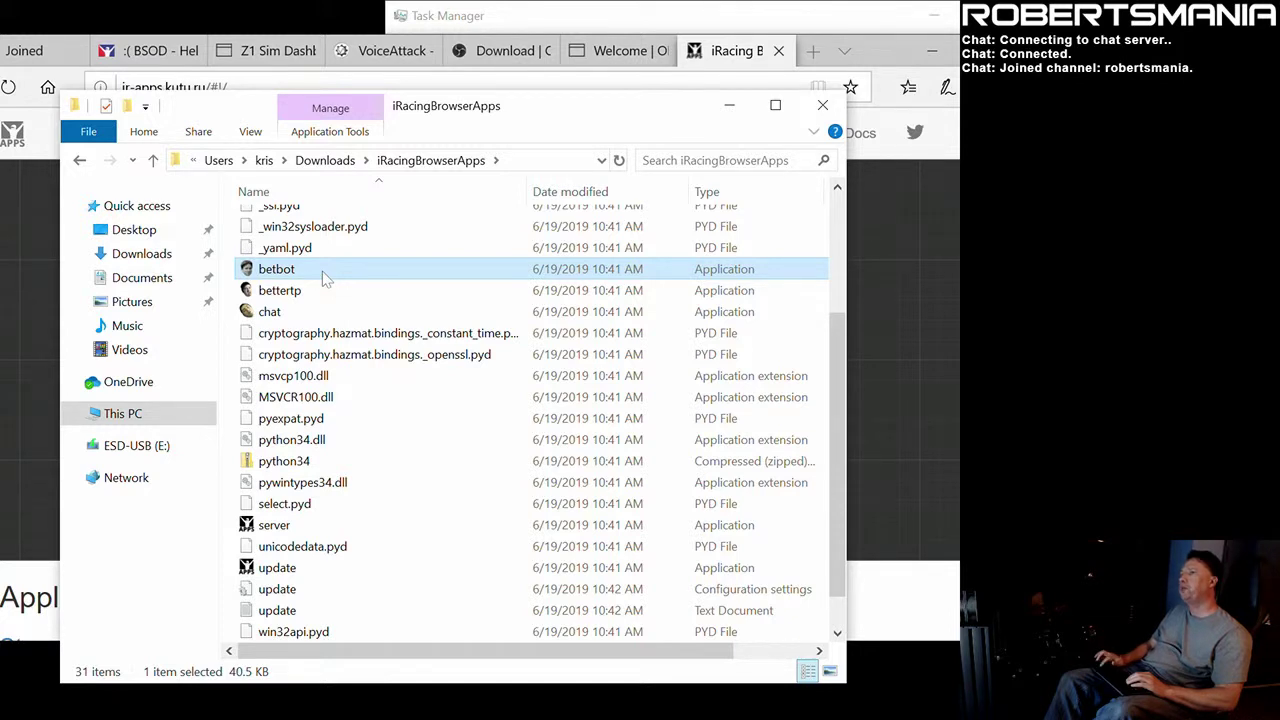
{"action": "double_click", "coordinate": [325, 272]}
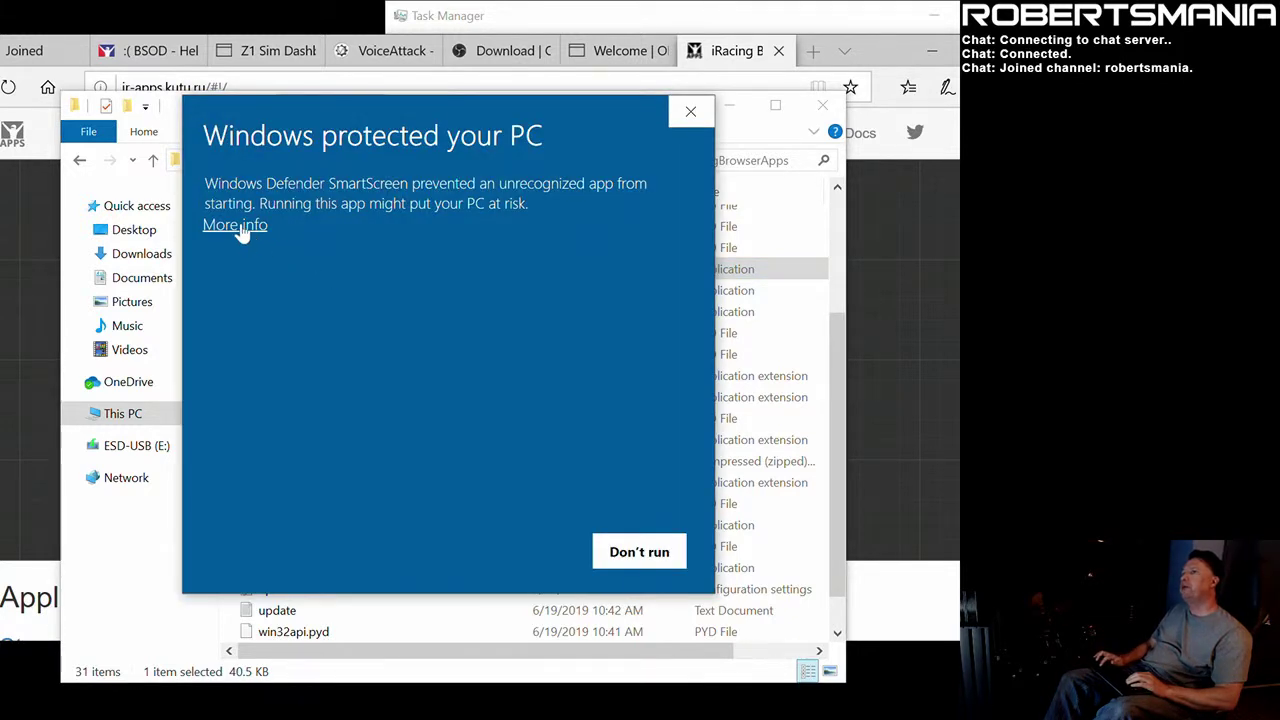
{"action": "left_click", "coordinate": [235, 226]}
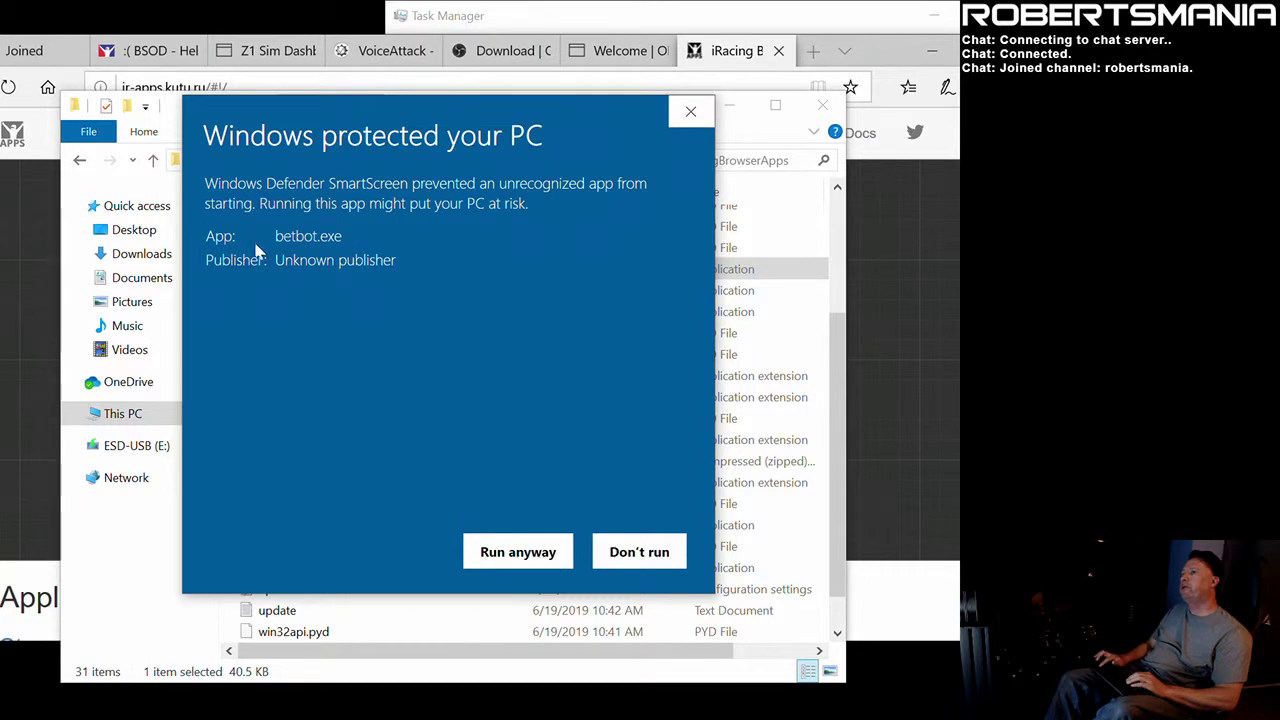
{"action": "left_click", "coordinate": [487, 550]}
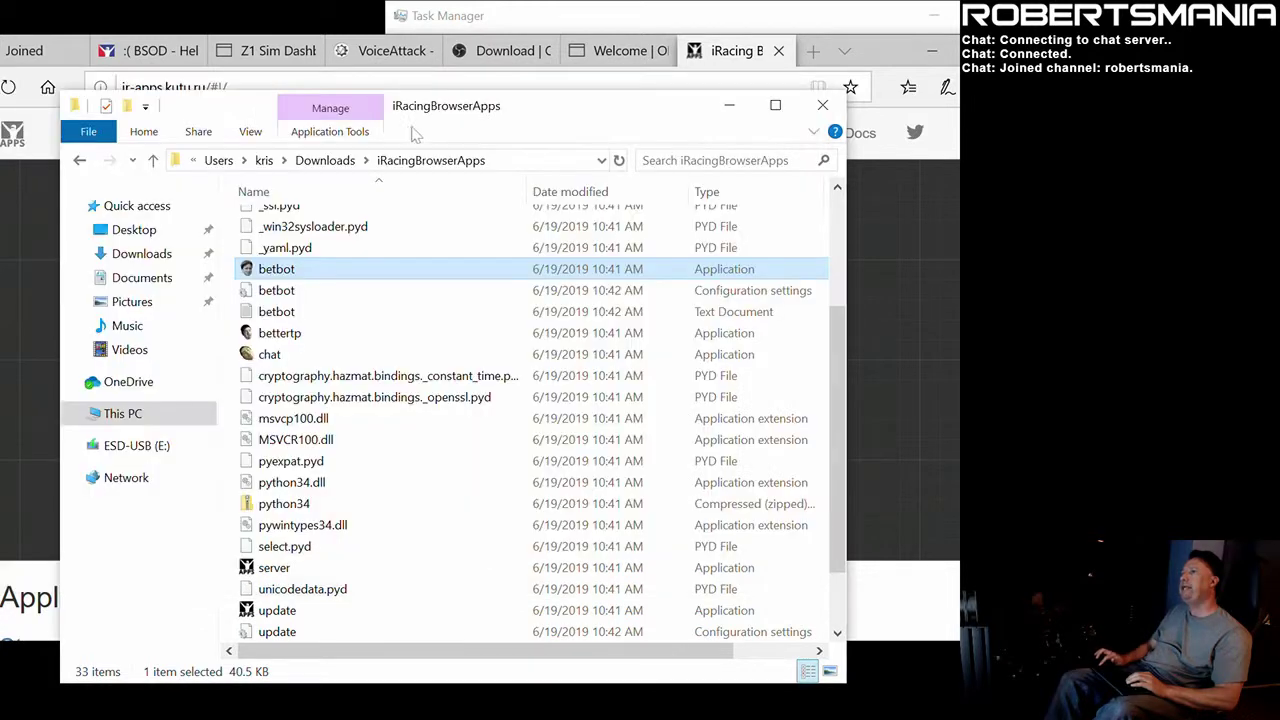
Set the channel value to iRacing in the betbot configuration settings file and save the change on closing
{"action": "left_click", "coordinate": [322, 293]}
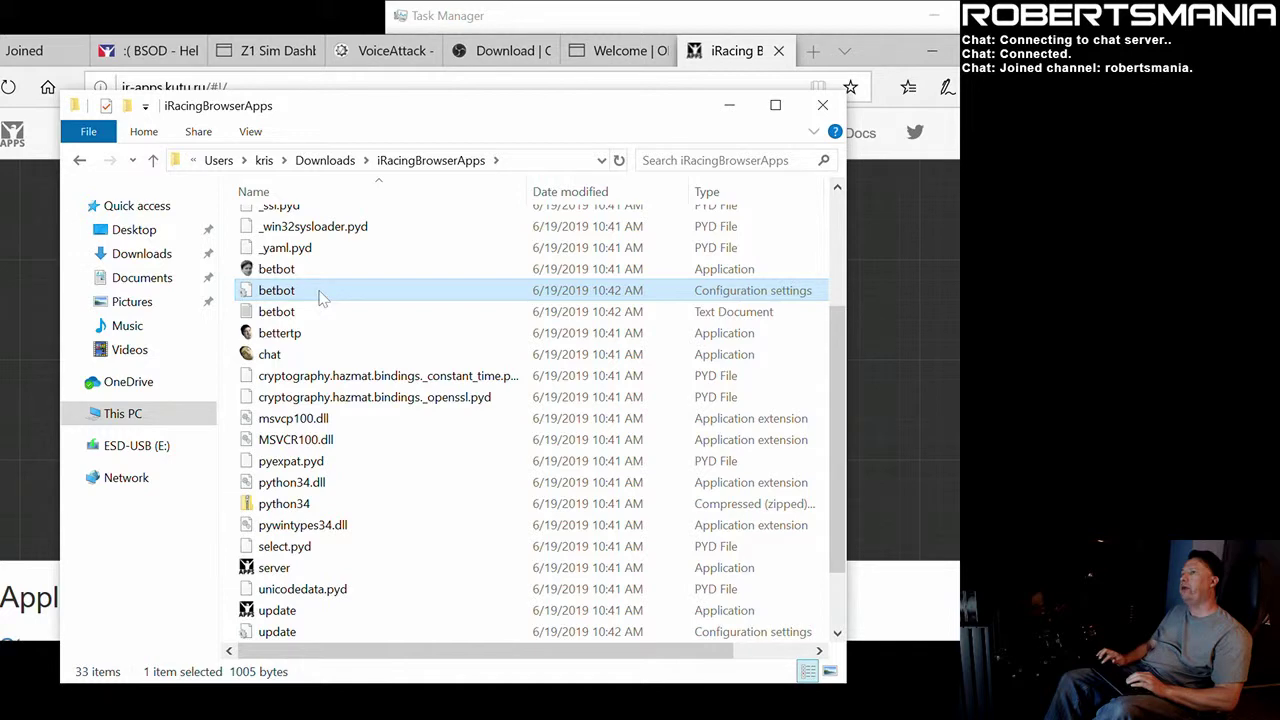
{"action": "double_click", "coordinate": [322, 293]}
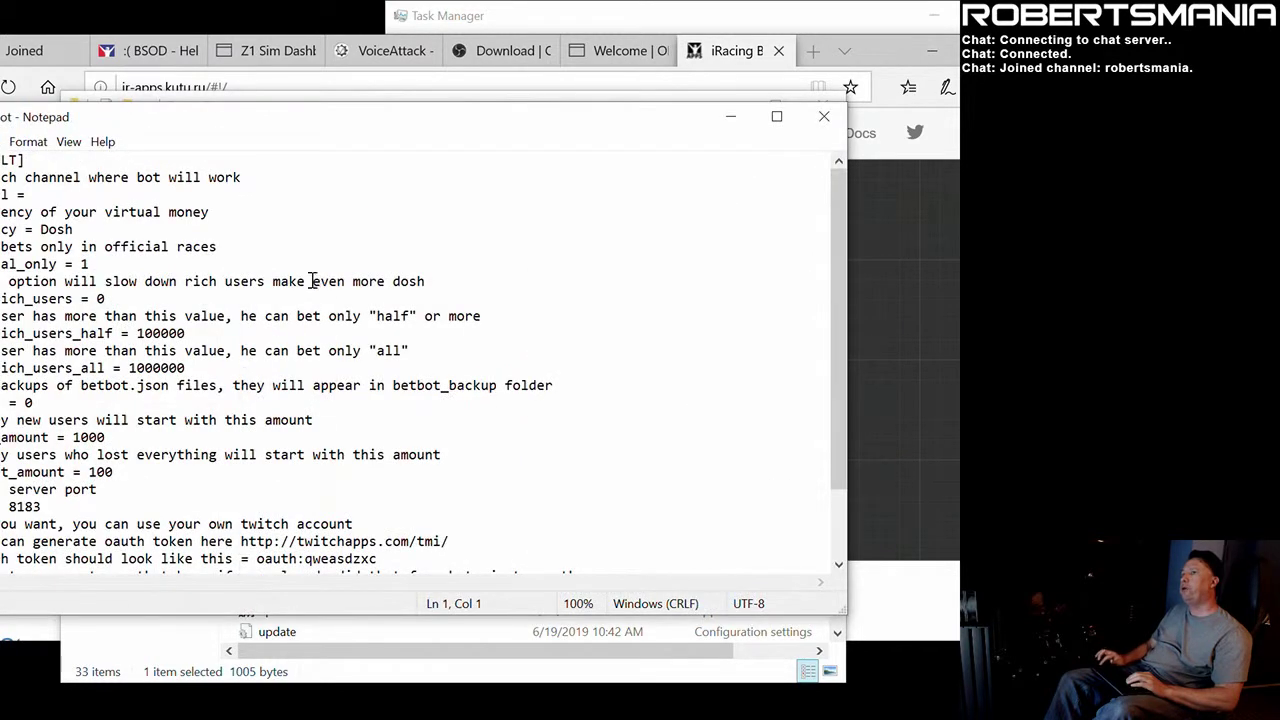
{"action": "left_click", "coordinate": [68, 197]}
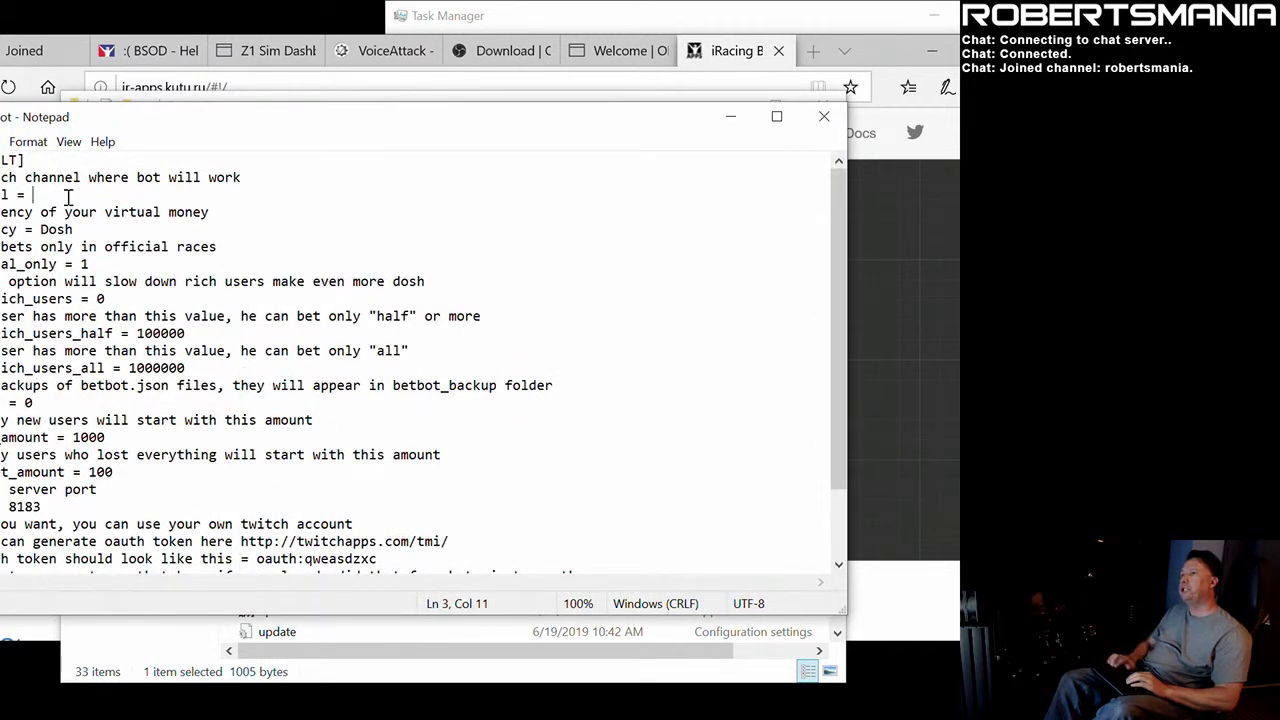
{"action": "type", "text": "iRacing"}
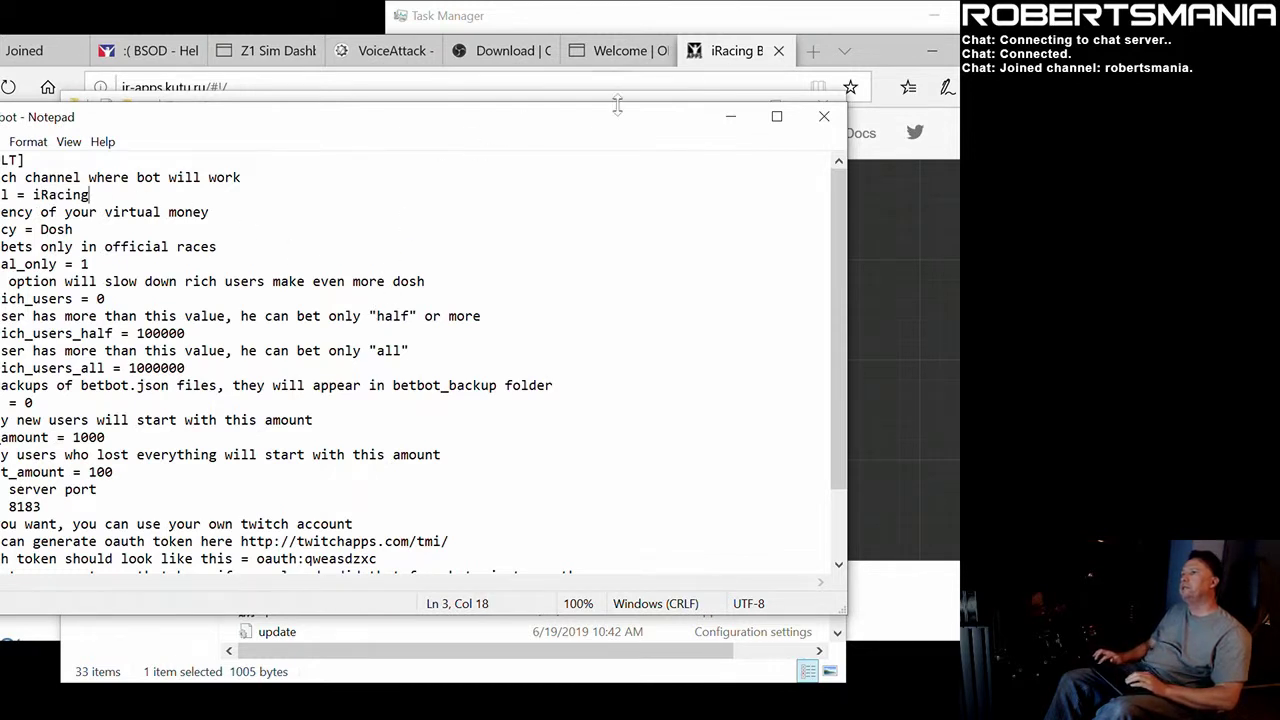
{"action": "left_click", "coordinate": [820, 118]}
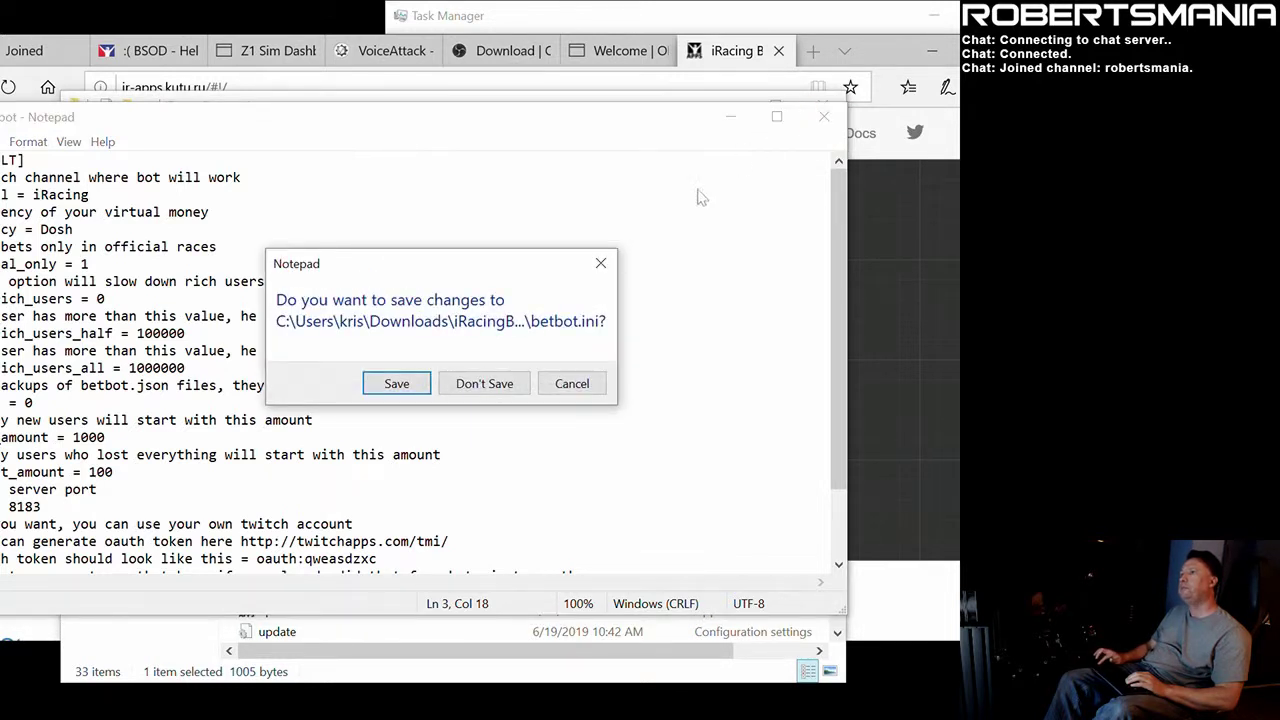
{"action": "left_click", "coordinate": [394, 380]}
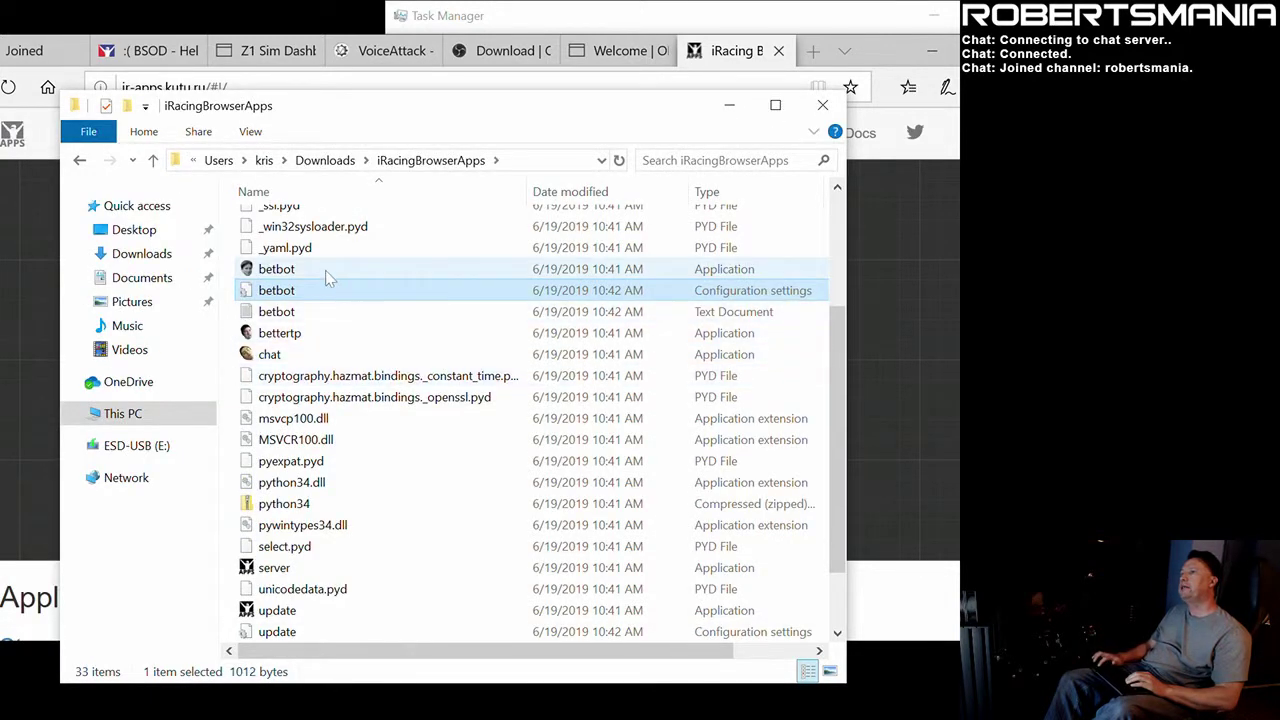
Run the betbot application again, allow it through the firewall on public networks, and close its console window
{"action": "double_click", "coordinate": [325, 270]}
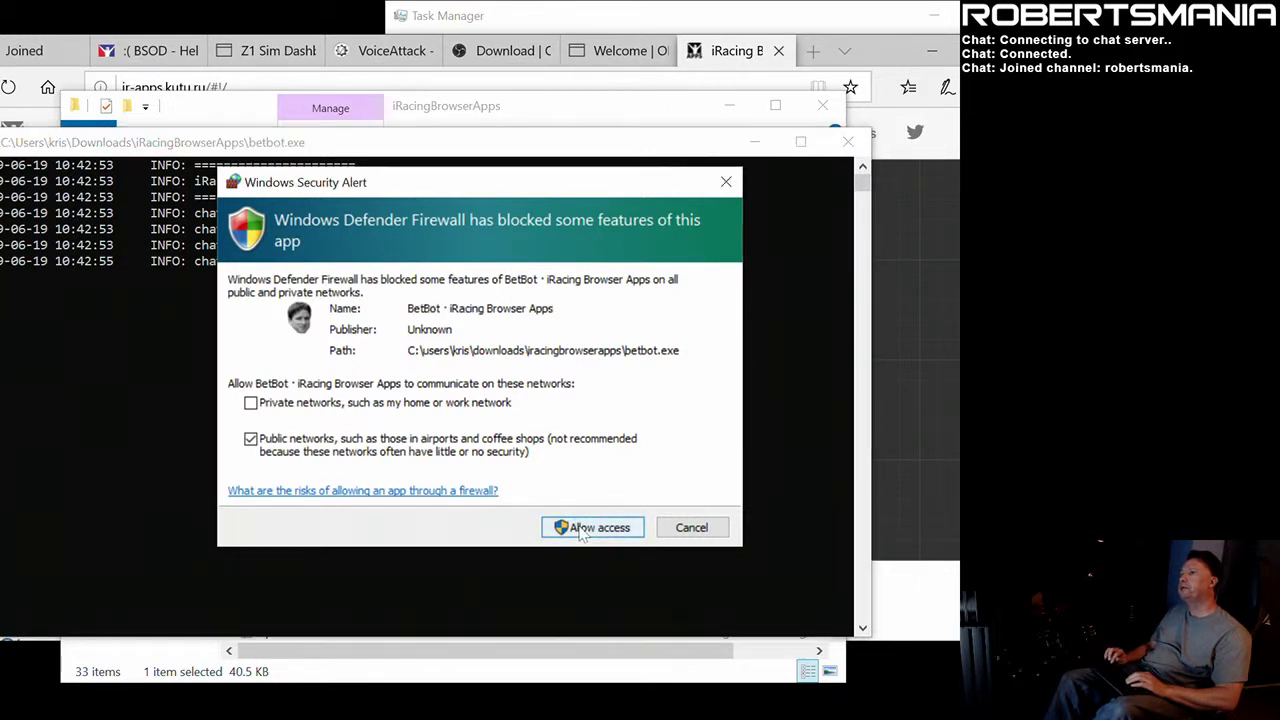
{"action": "left_click", "coordinate": [581, 530]}
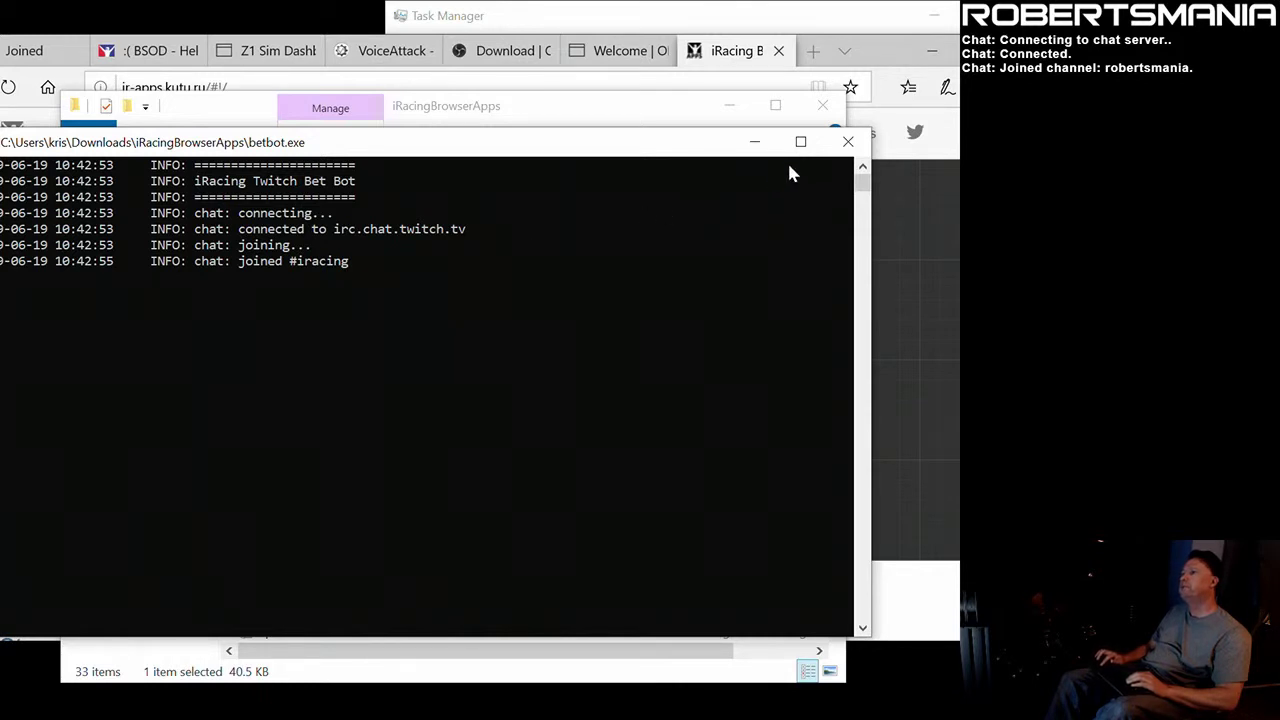
{"action": "left_click", "coordinate": [847, 145]}
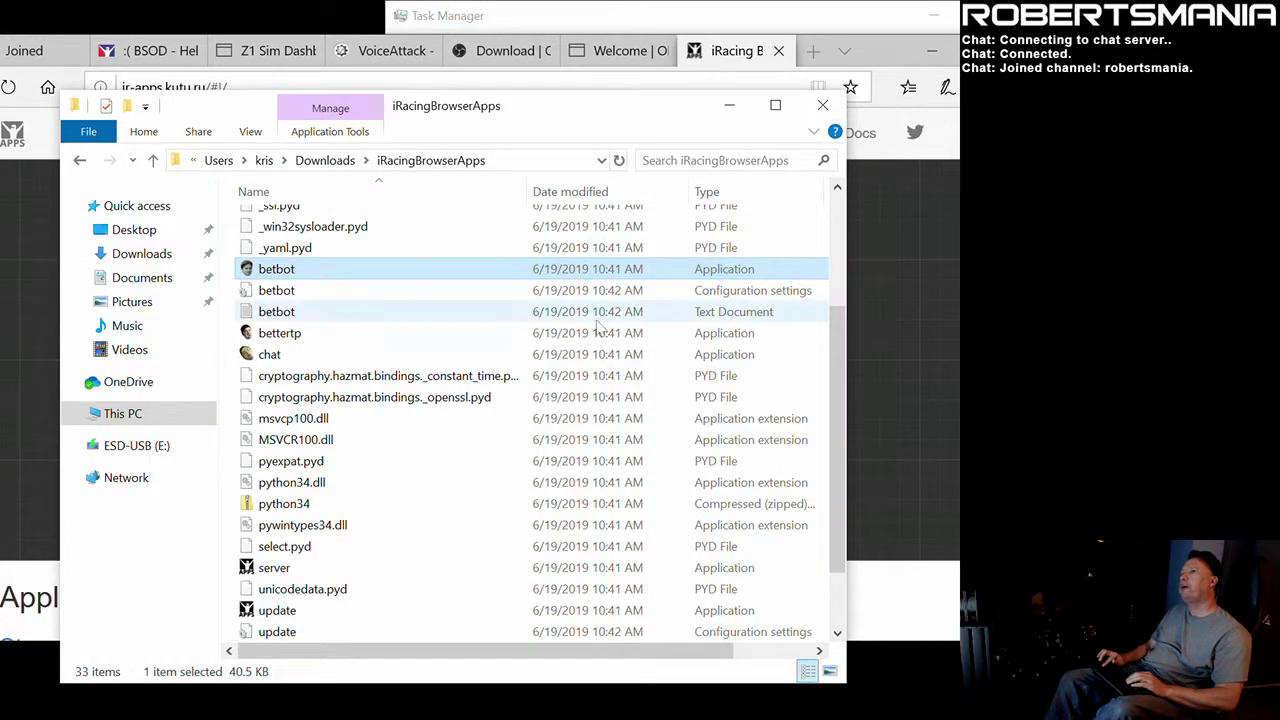
Run the bettertp application from the iRacingBrowserApps folder and close its console window
{"action": "left_click", "coordinate": [421, 340]}
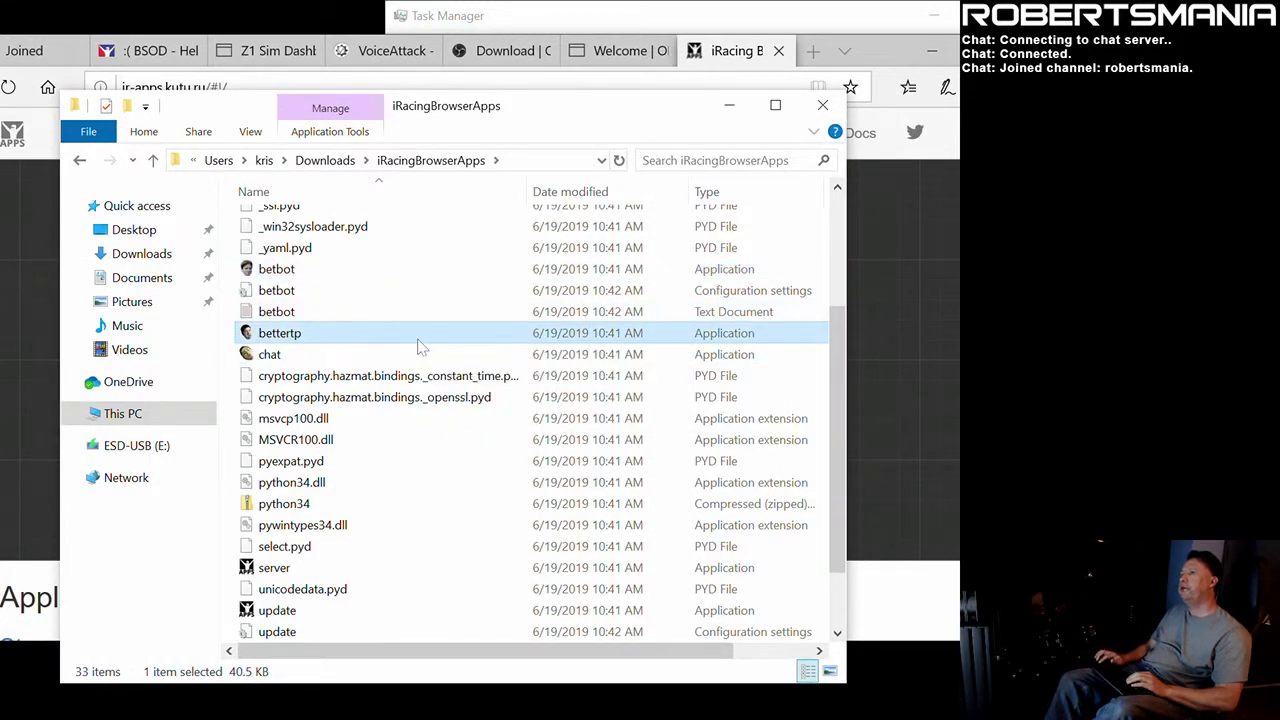
{"action": "double_click", "coordinate": [421, 340]}
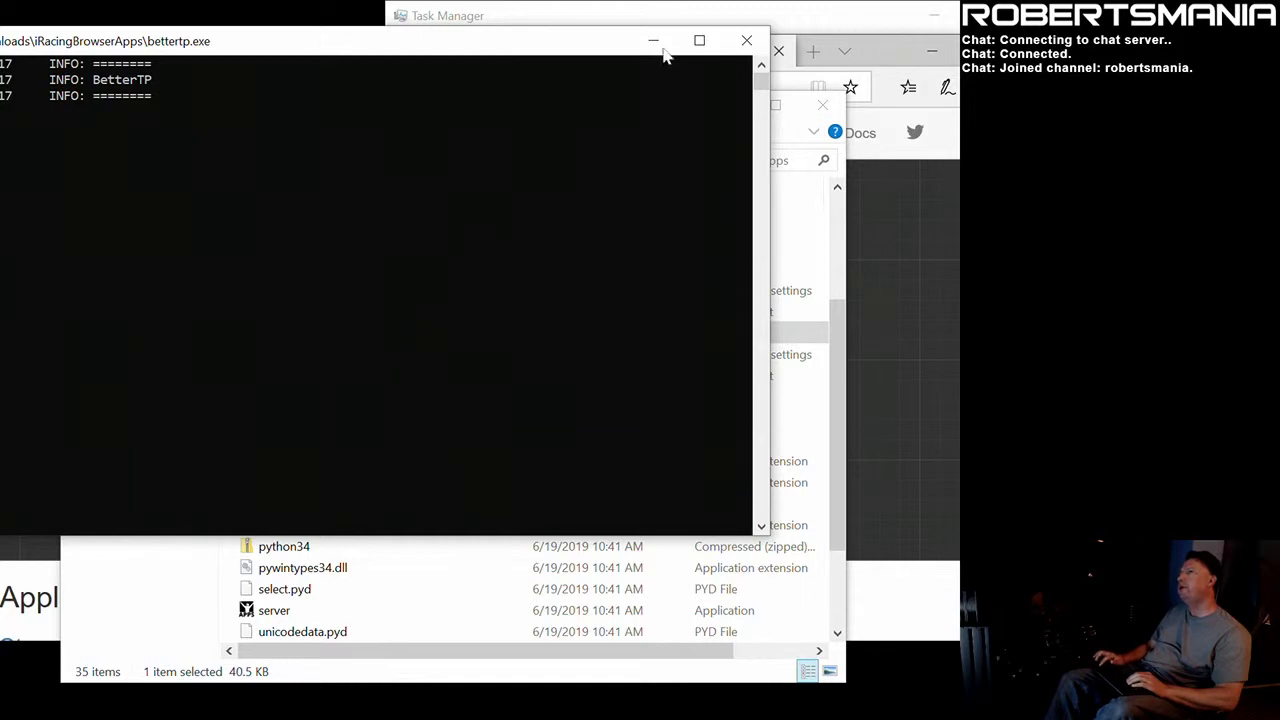
{"action": "left_click", "coordinate": [747, 43]}
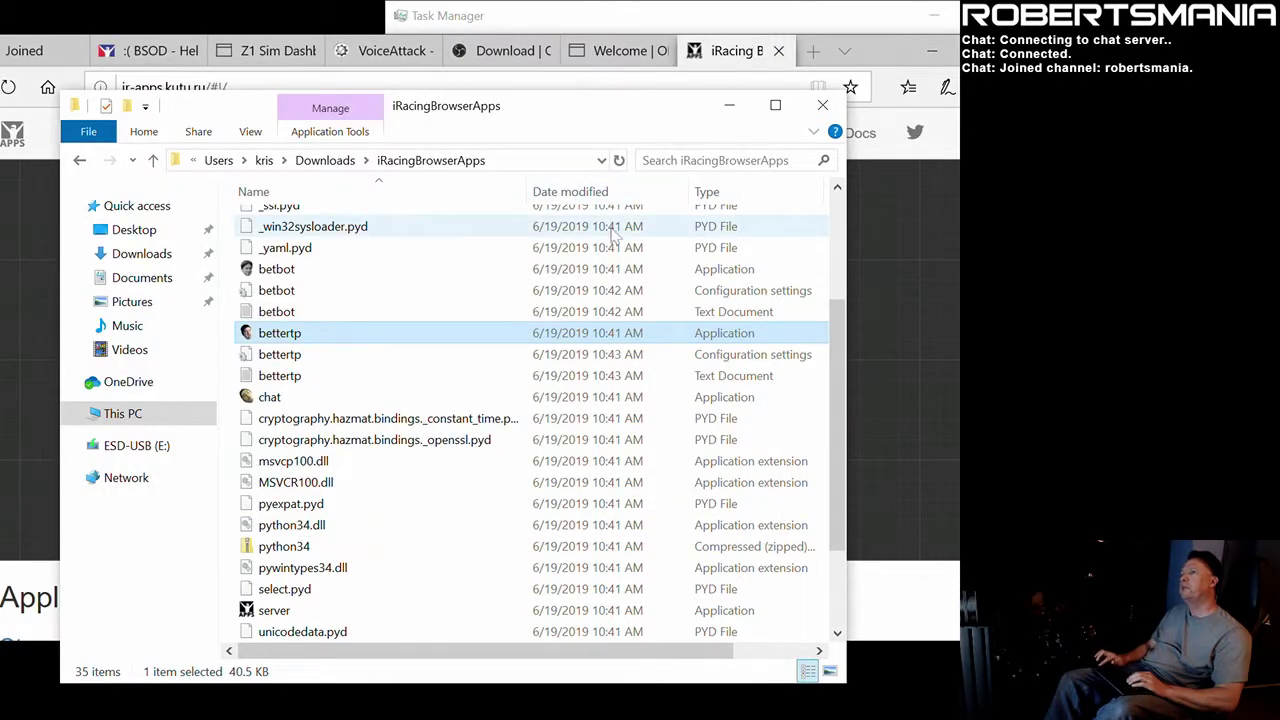
Run the server application, allowing it past SmartScreen and through the firewall on public networks
{"action": "left_click", "coordinate": [380, 617]}
{"action": "double_click", "coordinate": [380, 617]}
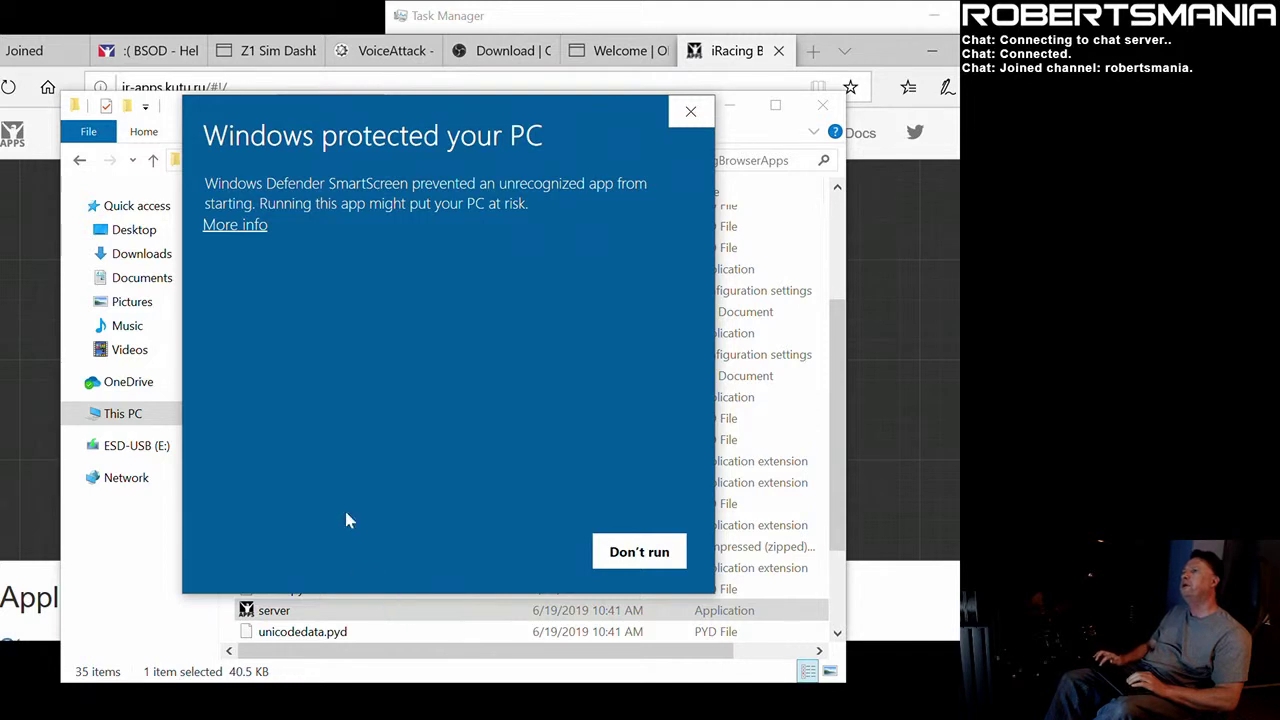
{"action": "left_click", "coordinate": [244, 226]}
{"action": "left_click", "coordinate": [488, 551]}
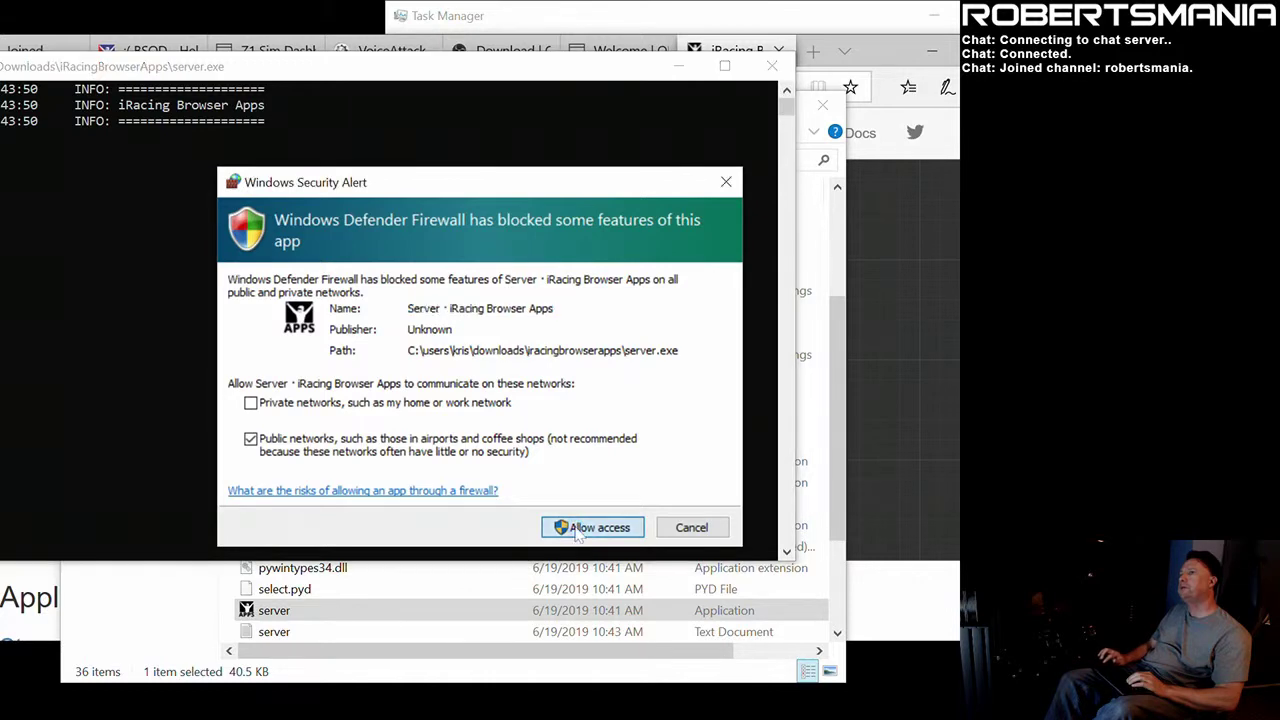
{"action": "left_click", "coordinate": [593, 527]}
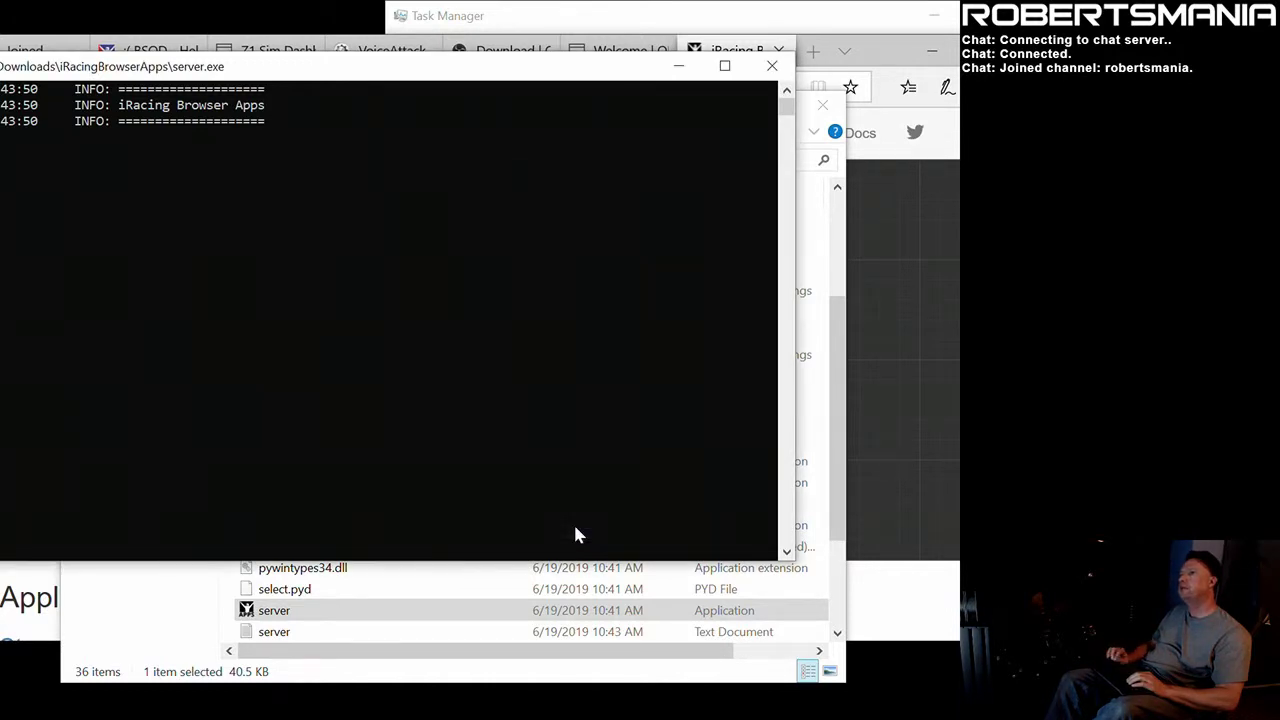
Close the server console window and get the browser window out of the way to expose the iRacingBrowserApps folder
{"action": "left_click", "coordinate": [770, 68]}
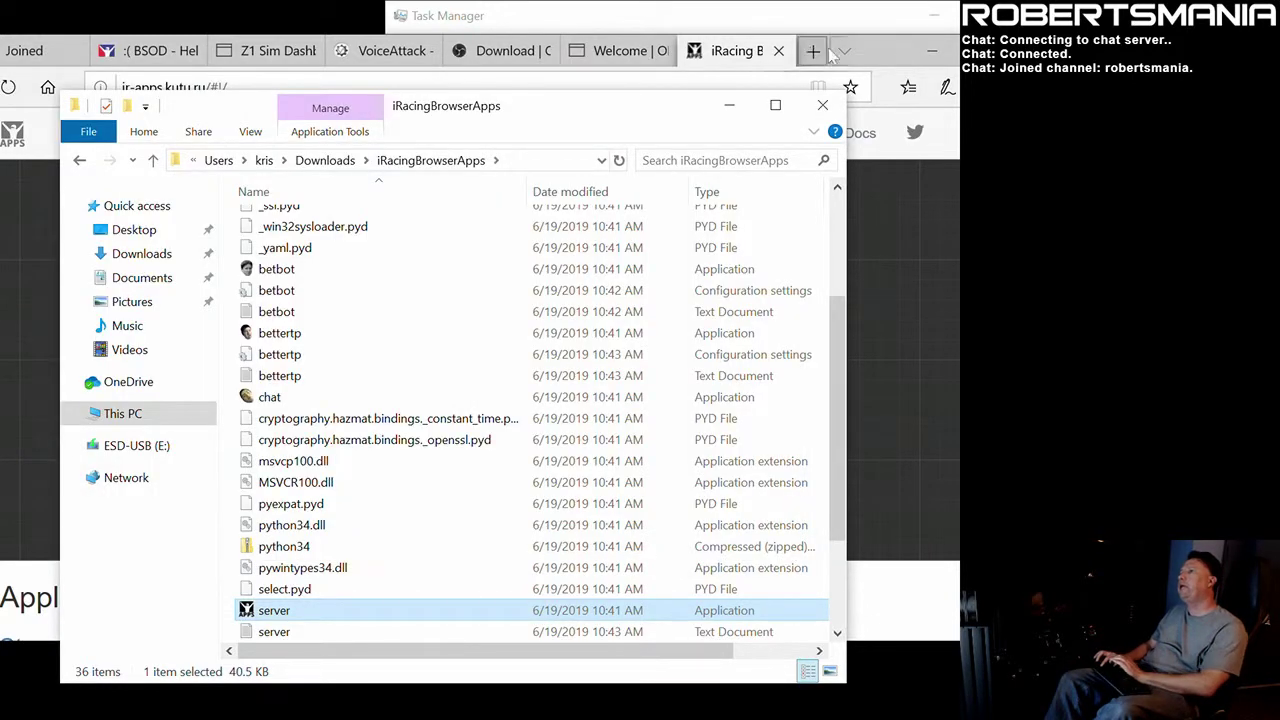
{"action": "left_click_drag", "start_coordinate": [877, 44], "coordinate": [968, 37]}
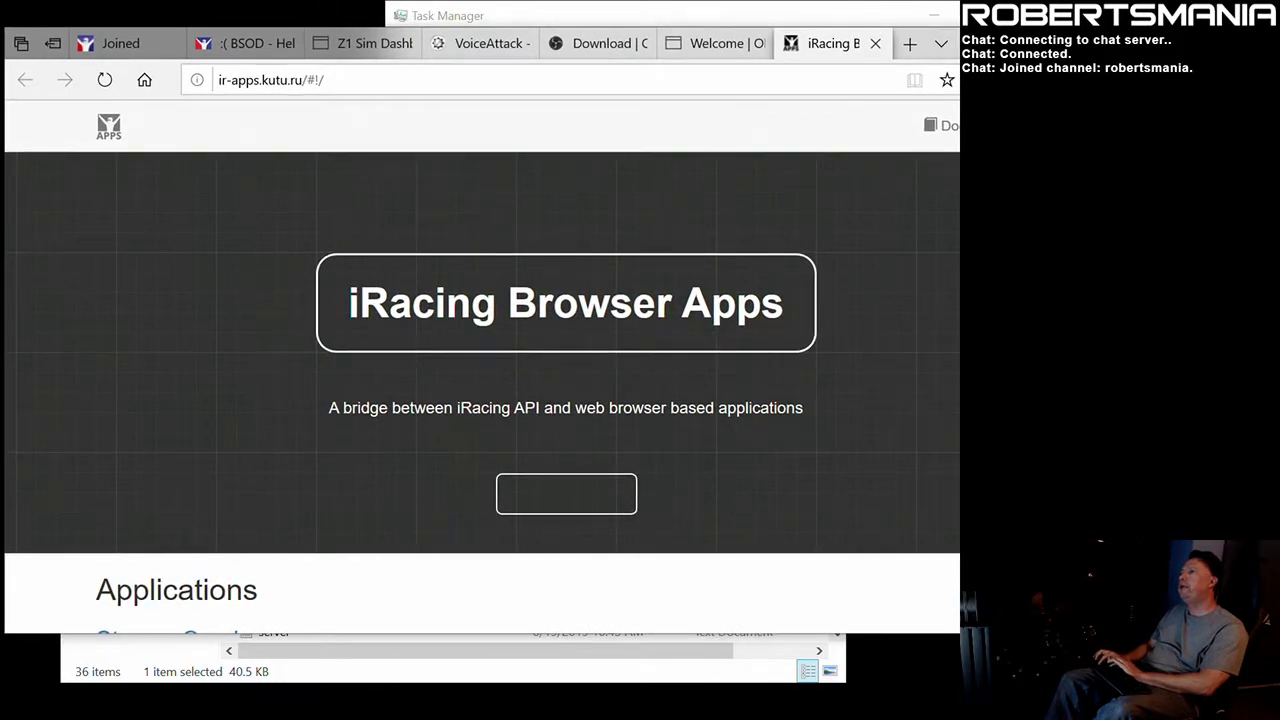
{"action": "left_click", "coordinate": [1012, 42]}
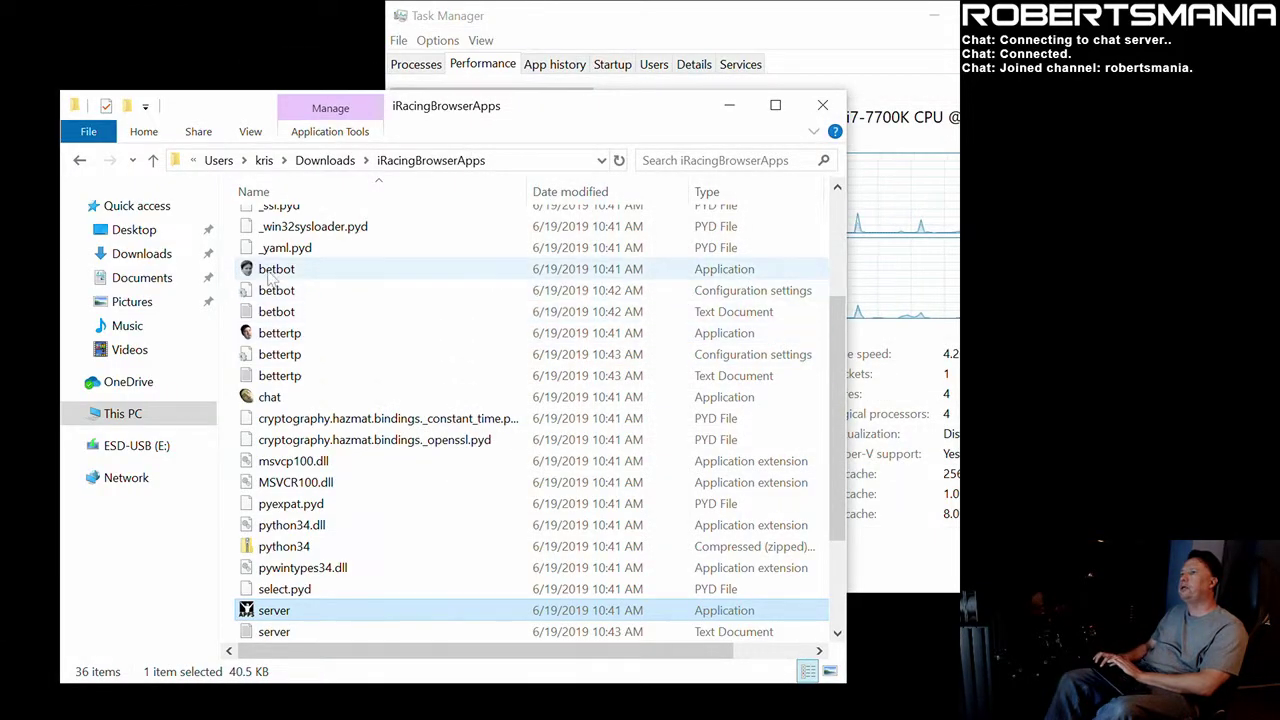
Create desktop shortcuts for the betbot, bettertp and server applications from the iRacingBrowserApps folder
{"action": "left_click_drag", "start_coordinate": [267, 277], "coordinate": [7, 113]}
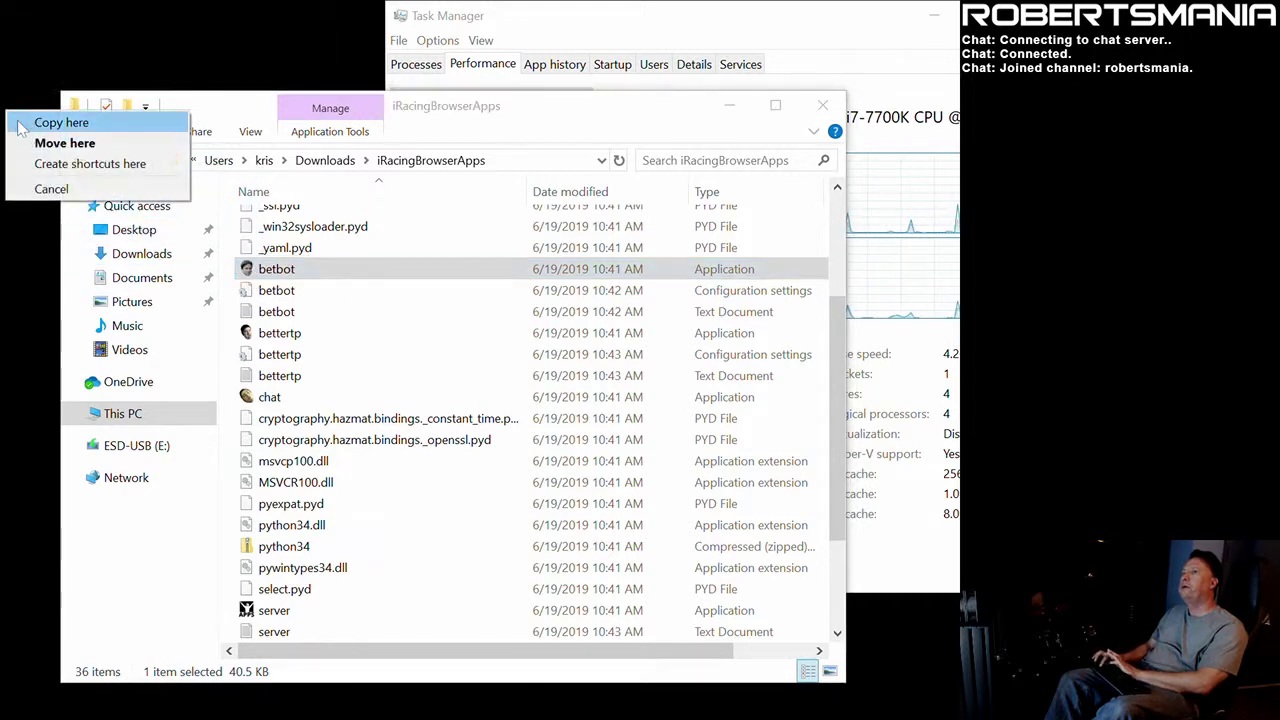
{"action": "left_click", "coordinate": [63, 164]}
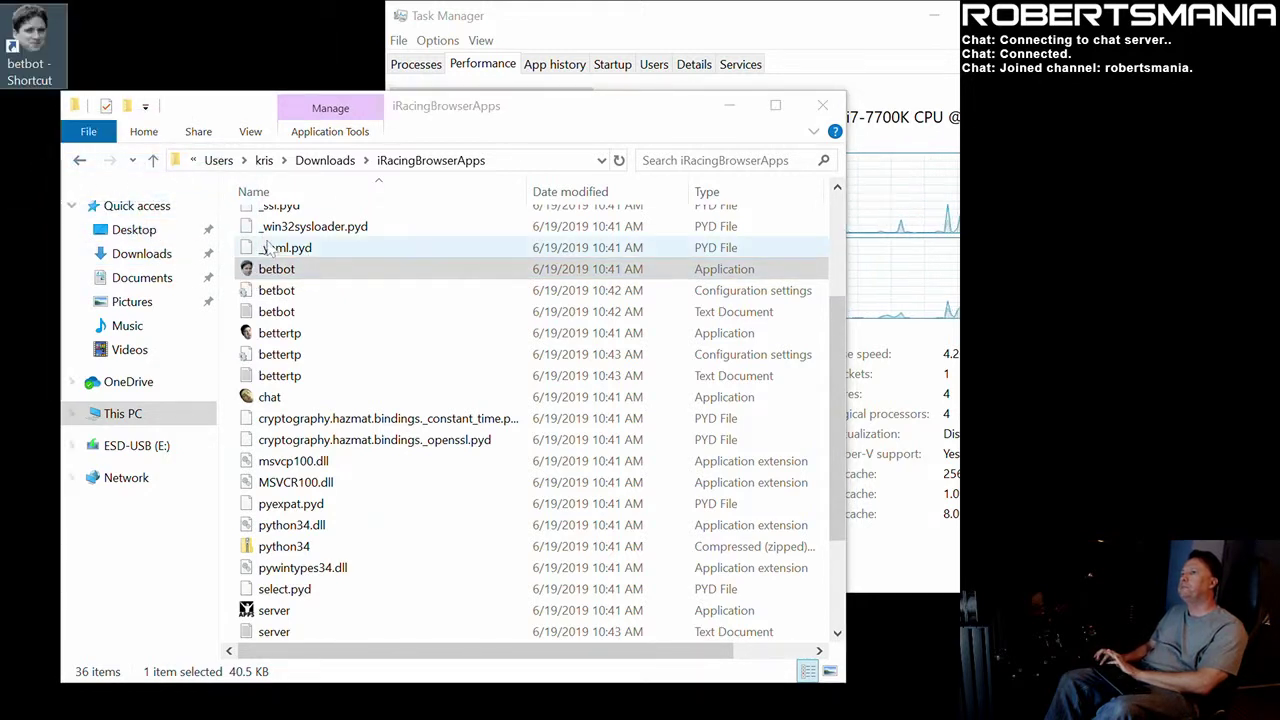
{"action": "left_click", "coordinate": [282, 338]}
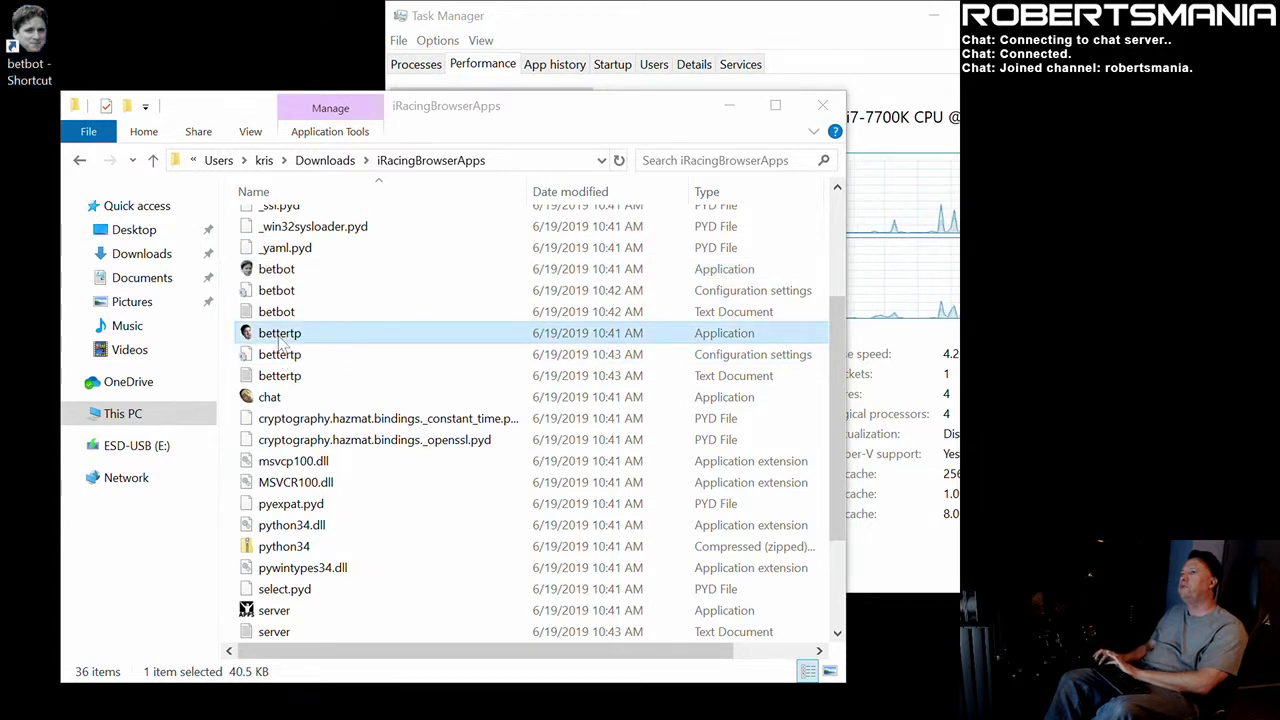
{"action": "left_click_drag", "start_coordinate": [282, 338], "coordinate": [5, 200]}
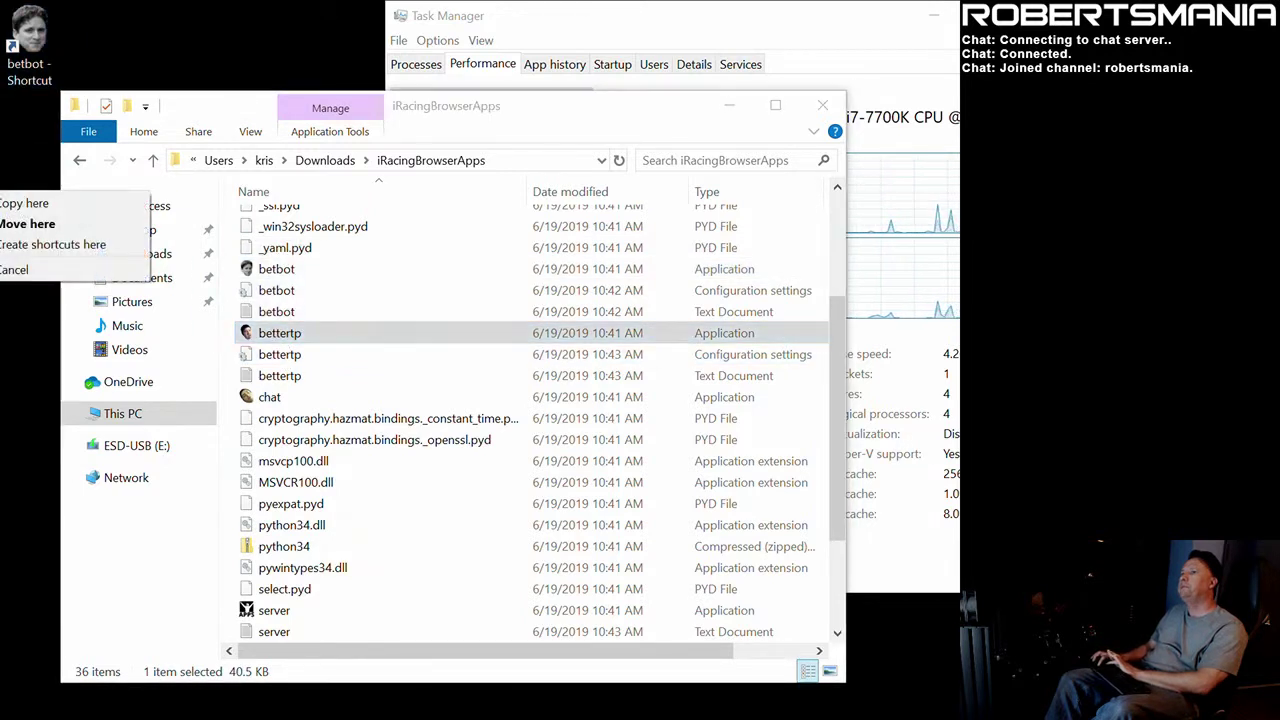
{"action": "left_click", "coordinate": [12, 245]}
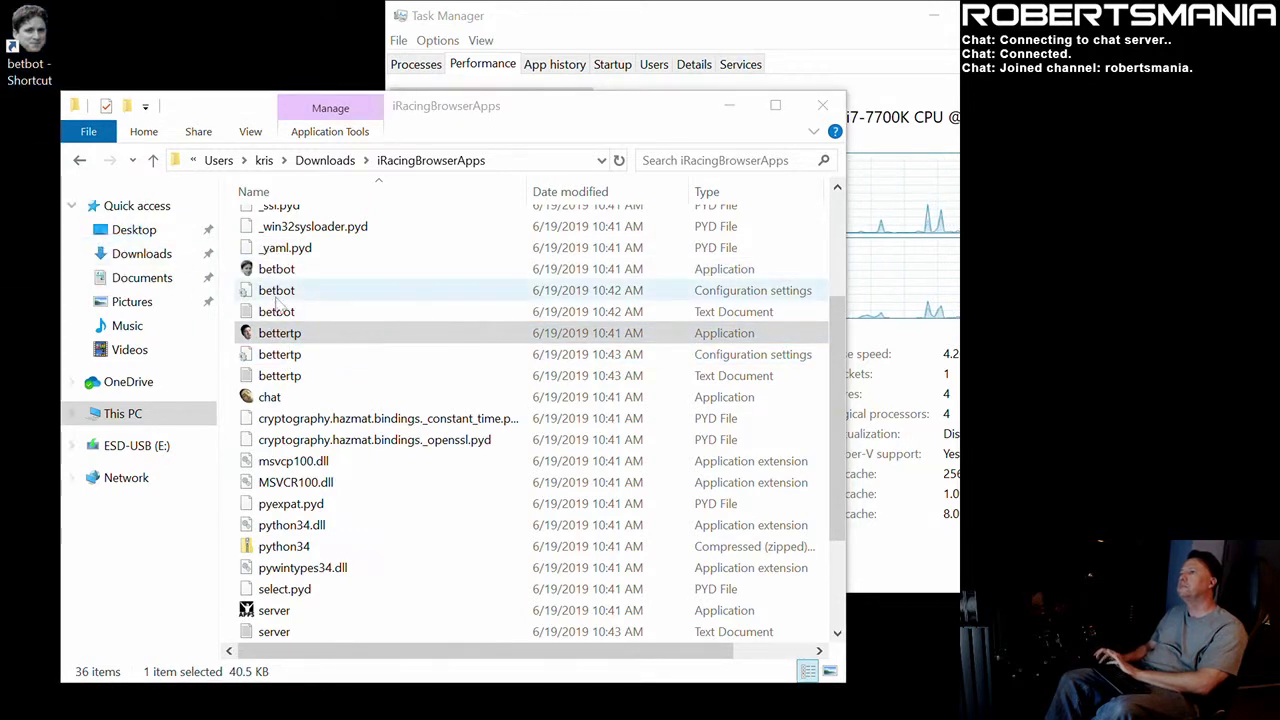
{"action": "left_click", "coordinate": [297, 617]}
{"action": "left_click_drag", "start_coordinate": [297, 617], "coordinate": [3, 274]}
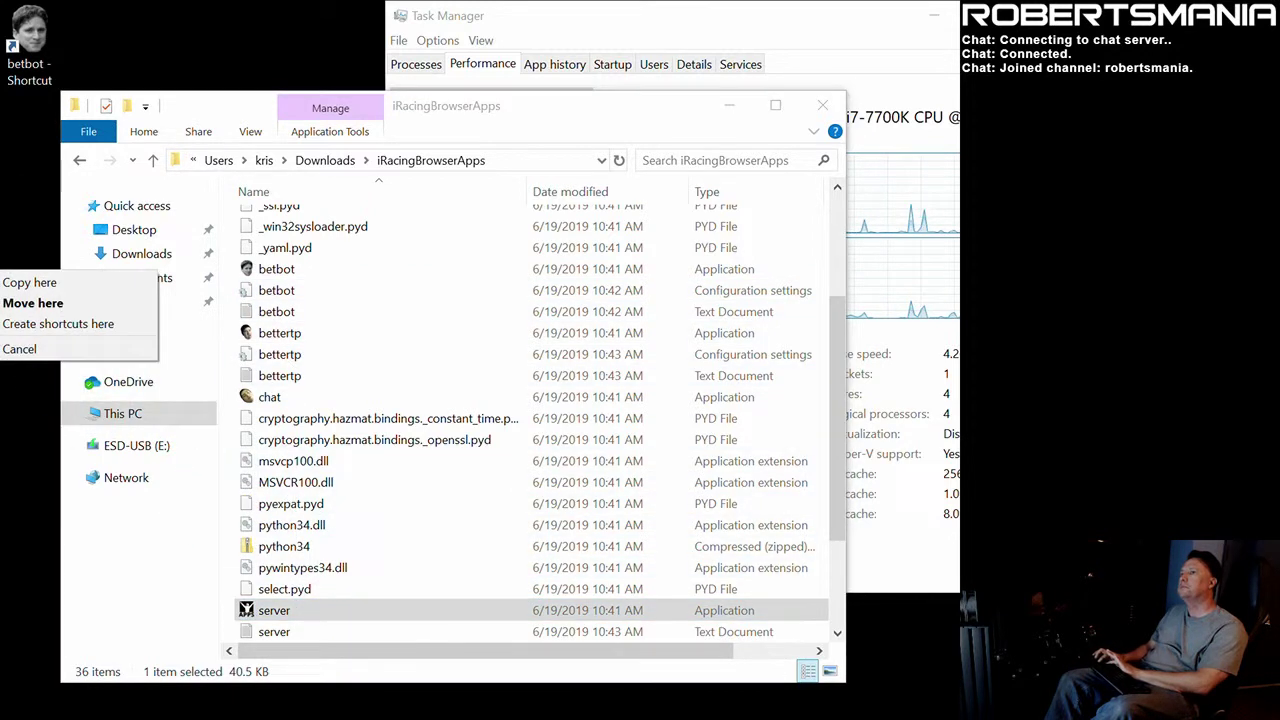
{"action": "left_click", "coordinate": [14, 324]}
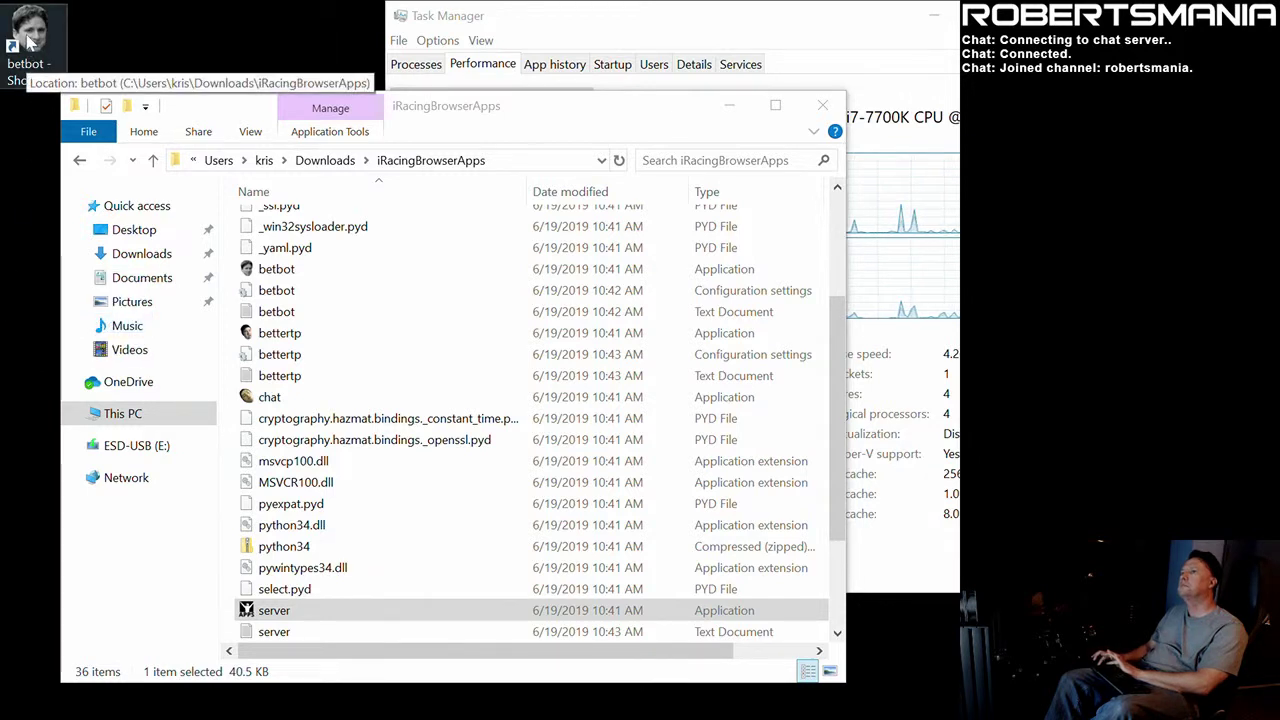
Remove the betbot shortcut from its place on the desktop and close the iRacingBrowserApps folder window
{"action": "key", "text": "Delete"}
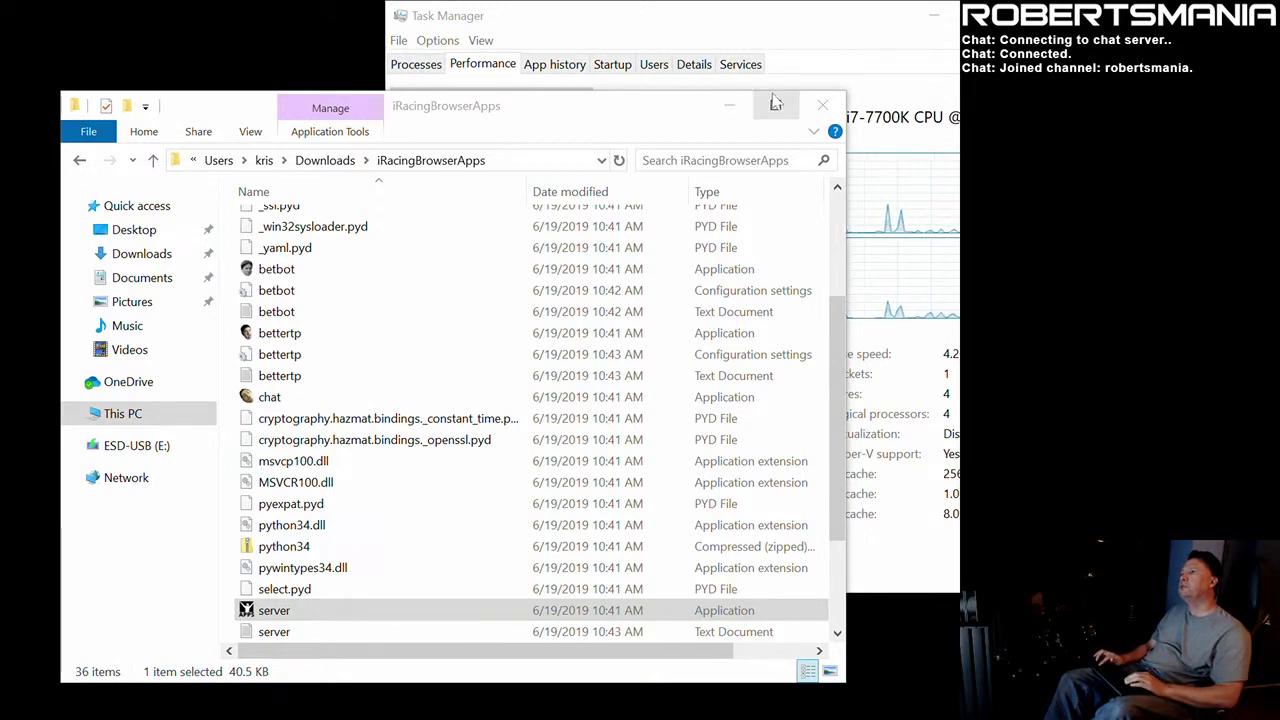
{"action": "left_click", "coordinate": [820, 107]}
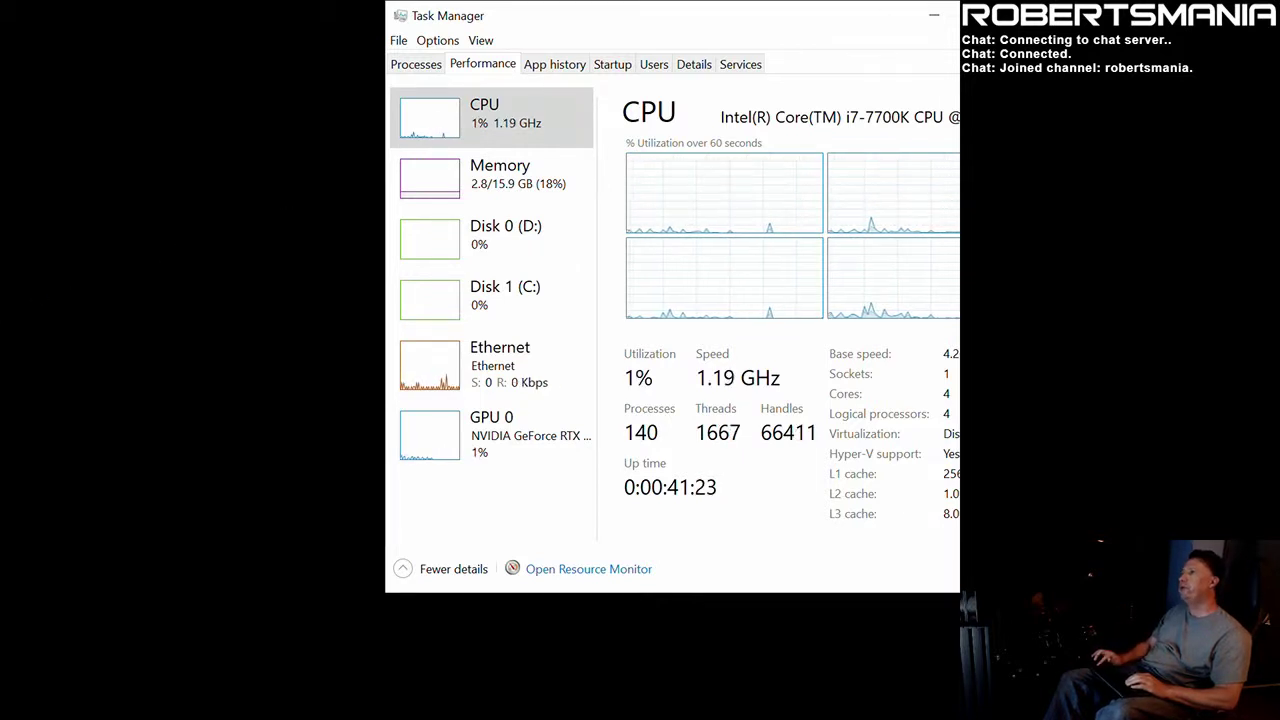
Restart the computer
{"action": "key", "text": "super"}
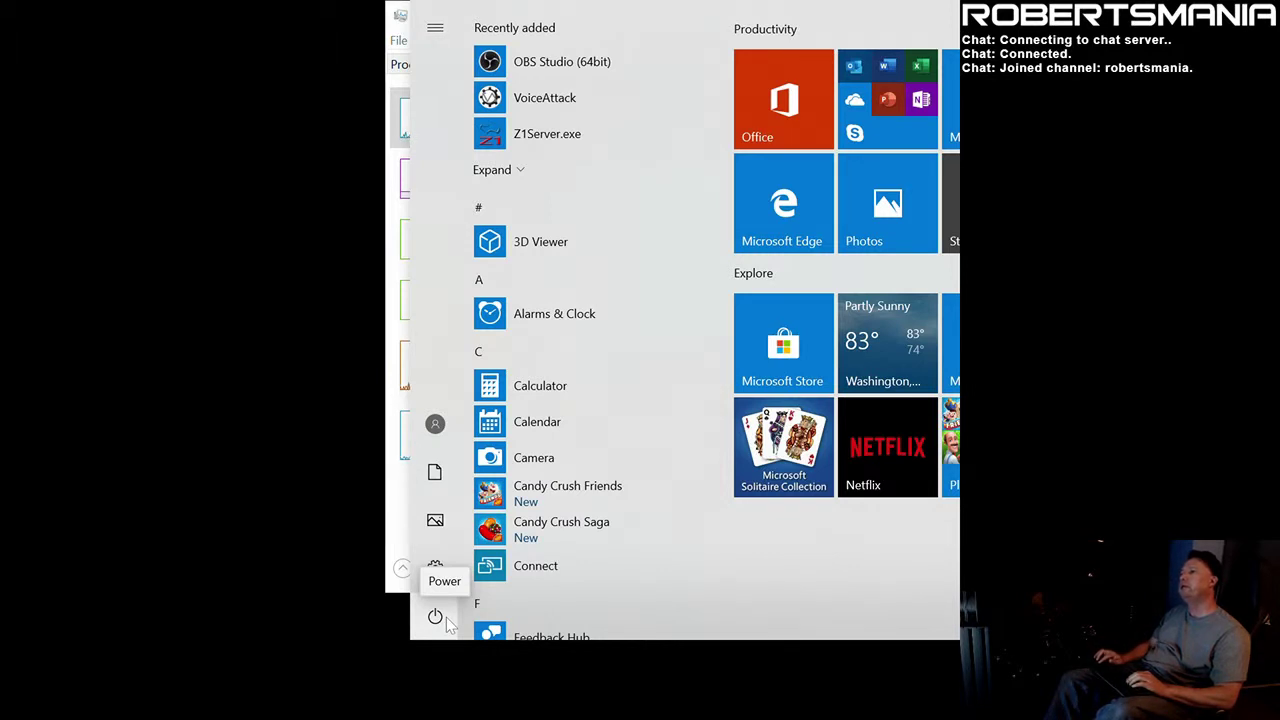
{"action": "left_click", "coordinate": [446, 617]}
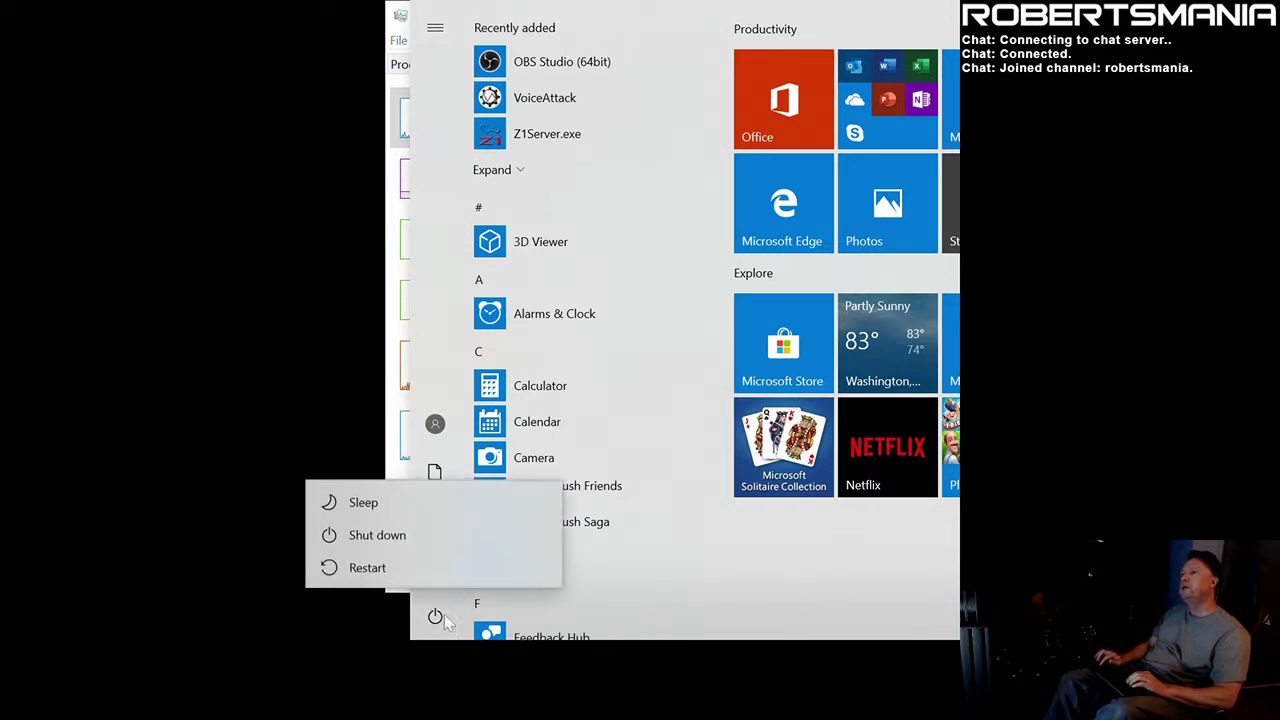
{"action": "left_click", "coordinate": [386, 564]}
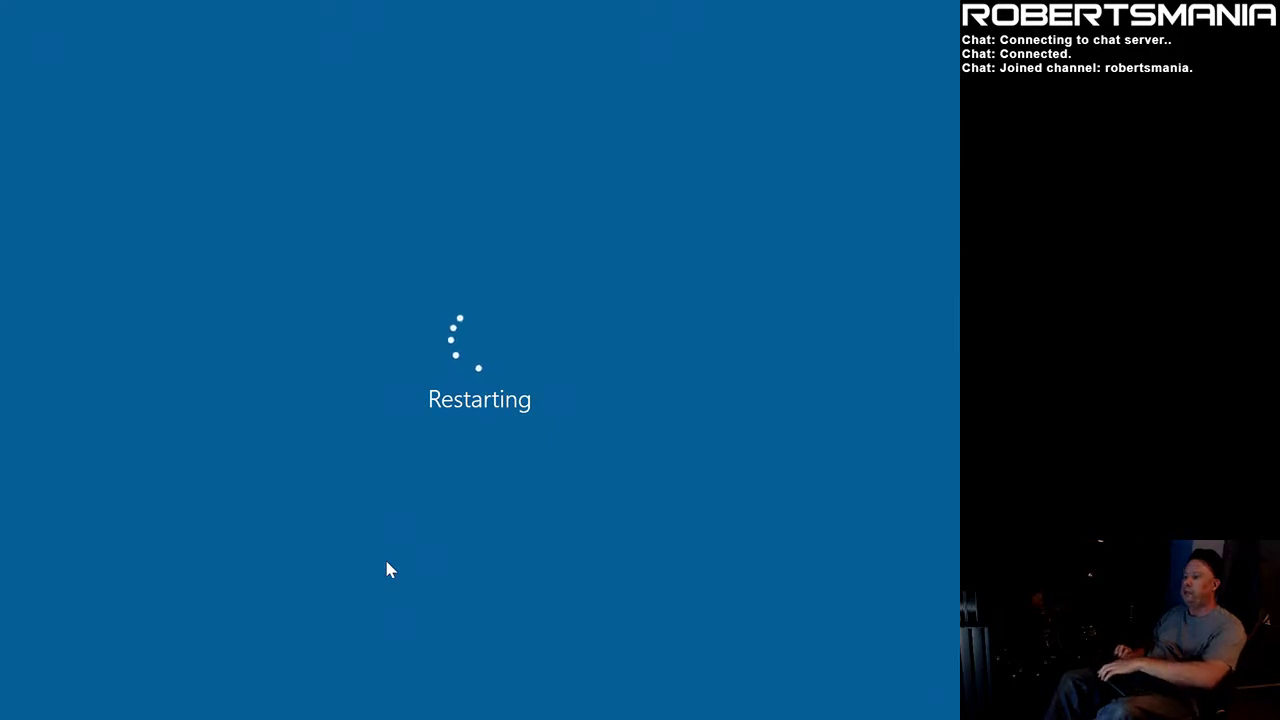